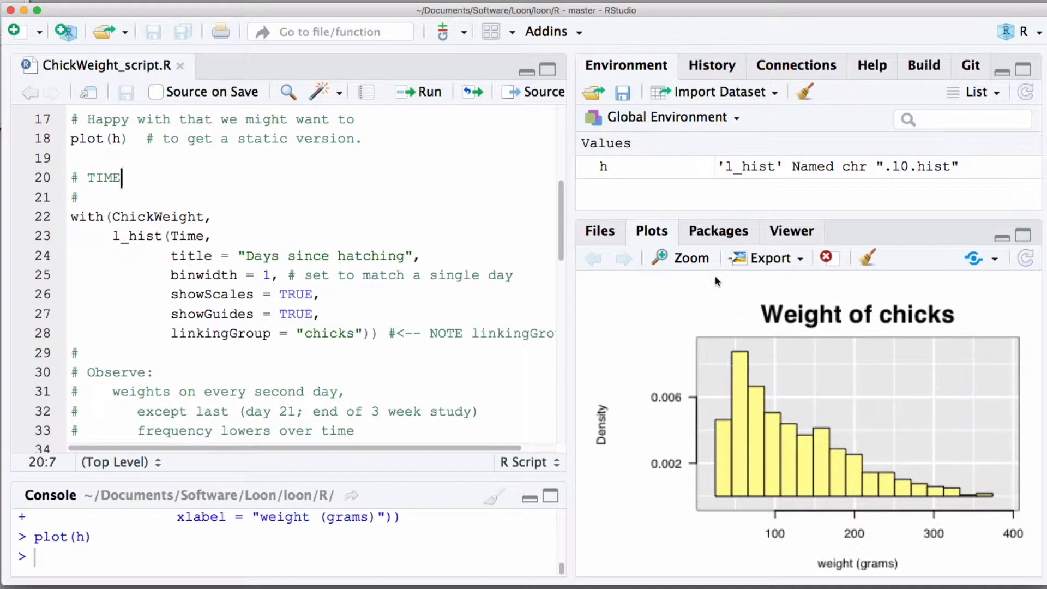
Step: Enlarge the static Weight of chicks plot in a separate window to view it, and close that window
{"action": "left_click", "coordinate": [685, 258]}
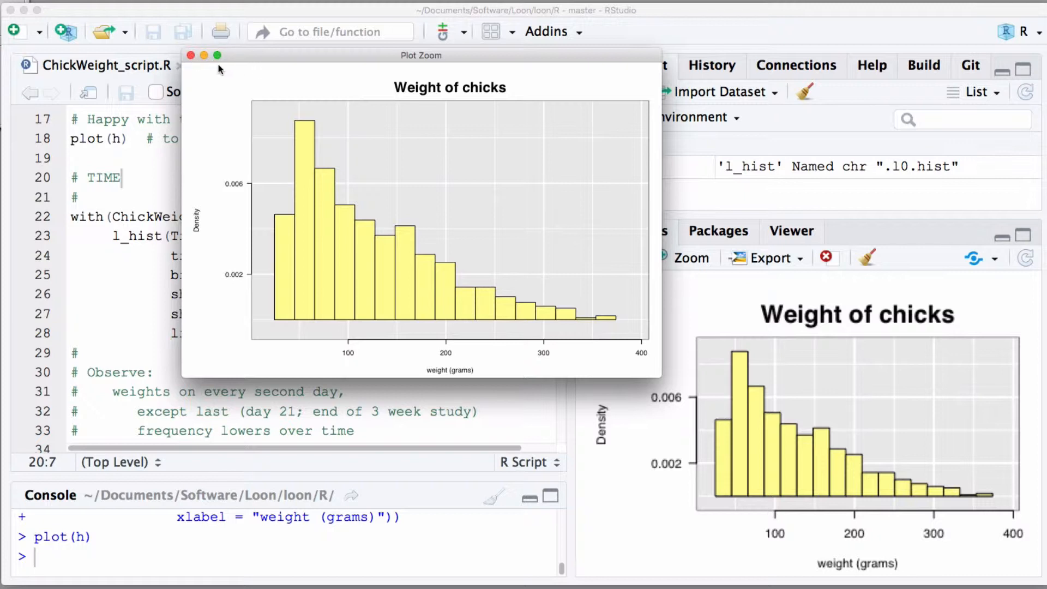
{"action": "left_click", "coordinate": [190, 55]}
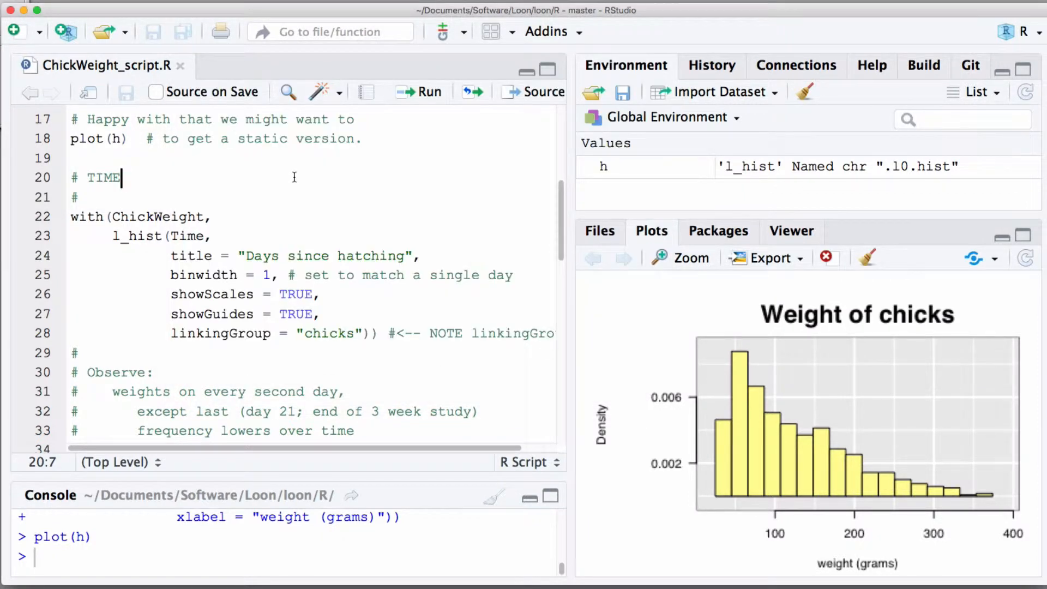
Step: Run the l_hist code for Time with linkingGroup "chicks" and place the new histogram window beside the Weight of chicks histogram
{"action": "scroll", "coordinate": [295, 177], "scroll_direction": "down", "scroll_amount": 3}
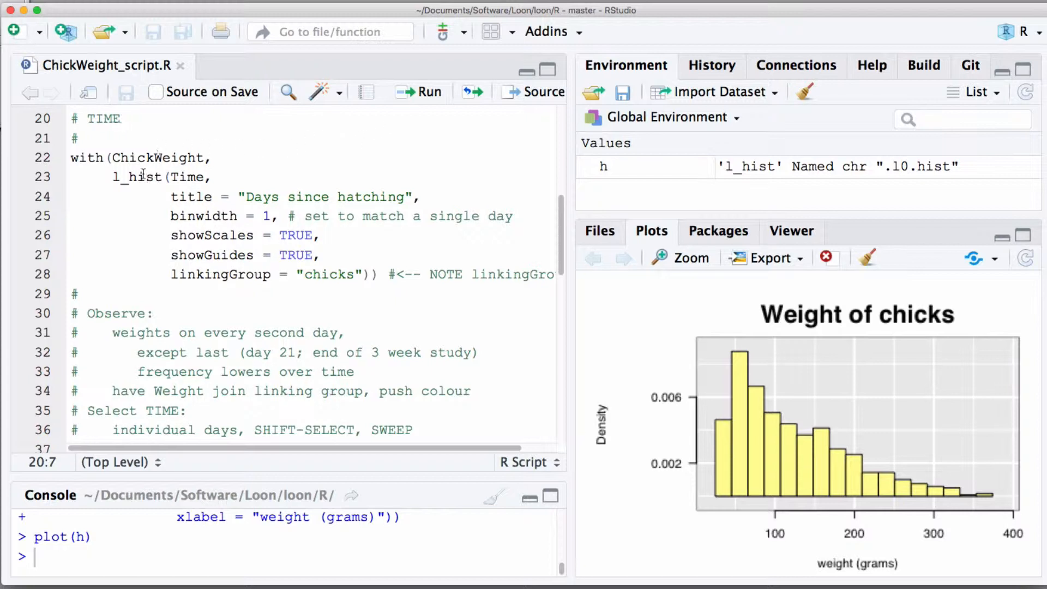
{"action": "left_click", "coordinate": [116, 179]}
{"action": "left_click_drag", "start_coordinate": [114, 177], "coordinate": [163, 177]}
{"action": "double_click", "coordinate": [175, 172]}
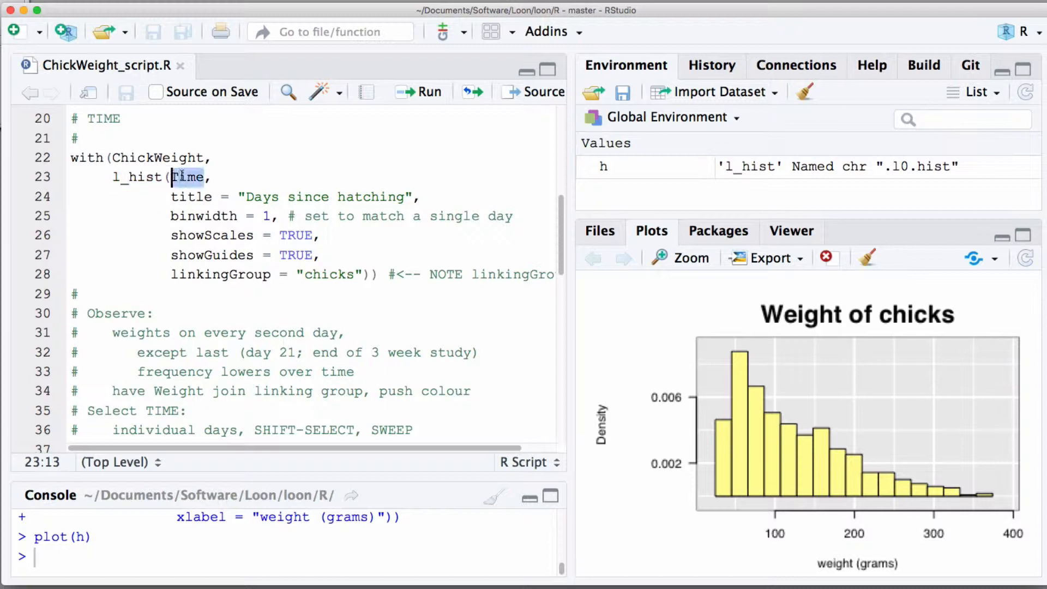
{"action": "left_click", "coordinate": [342, 171]}
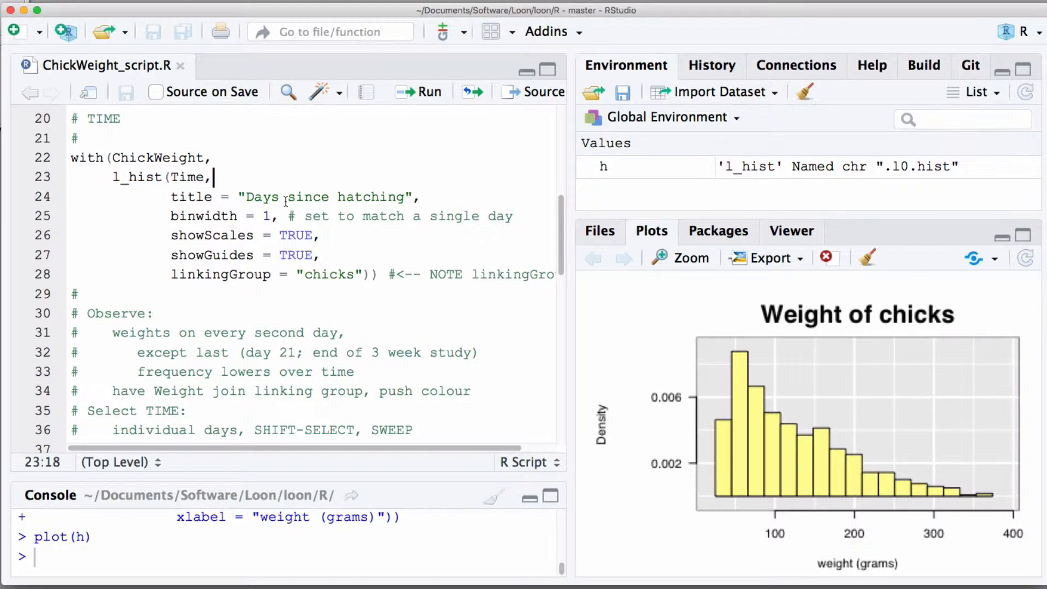
{"action": "left_click", "coordinate": [360, 246], "text": "shift"}
{"action": "left_click_drag", "start_coordinate": [360, 246], "coordinate": [358, 251]}
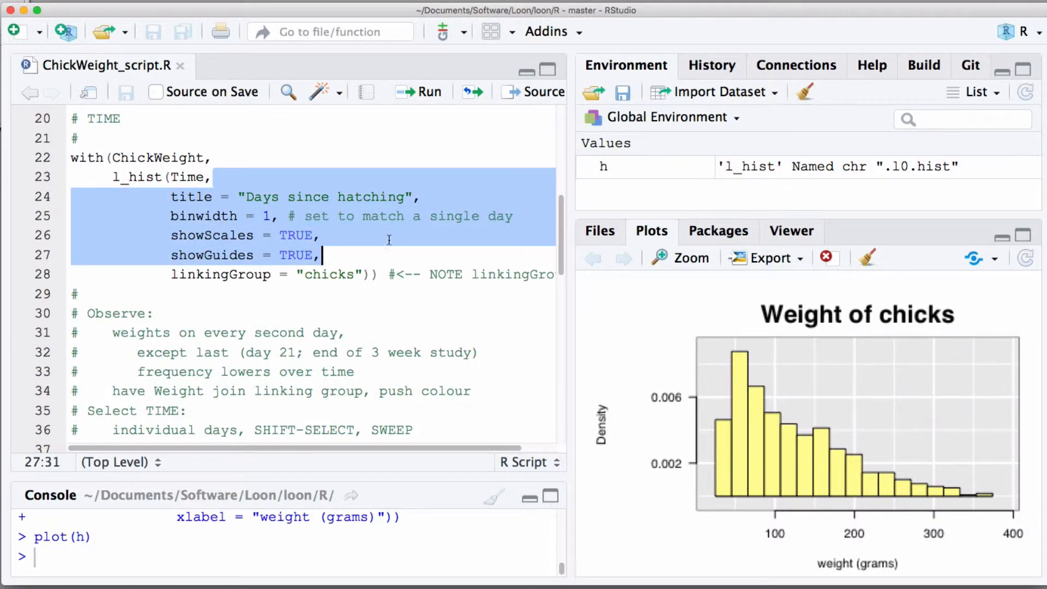
{"action": "left_click", "coordinate": [388, 239]}
{"action": "left_click_drag", "start_coordinate": [171, 274], "coordinate": [371, 281]}
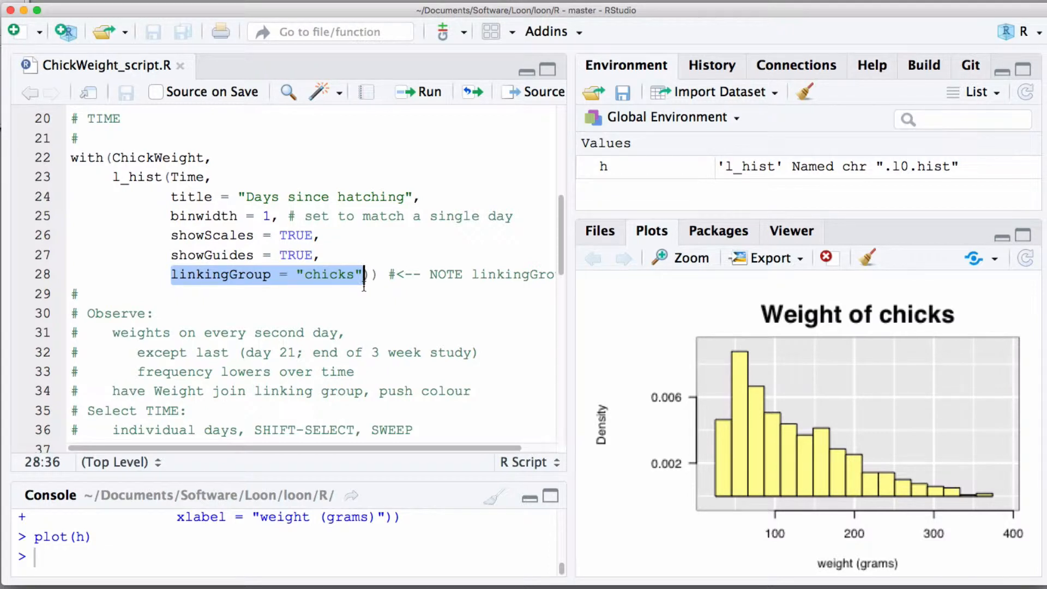
{"action": "left_click", "coordinate": [385, 277]}
{"action": "left_click", "coordinate": [380, 276]}
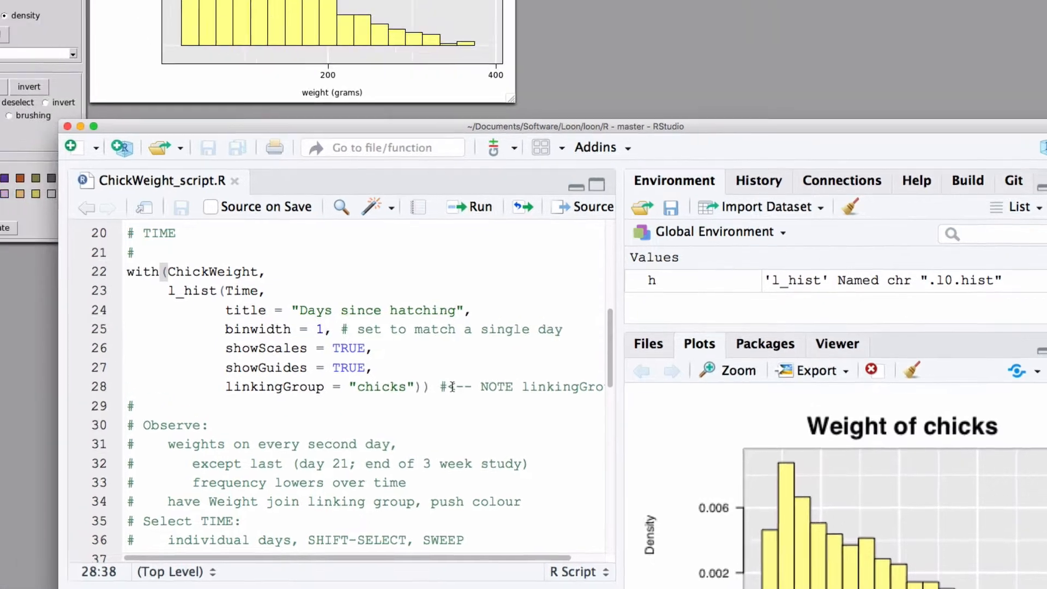
{"action": "key", "text": "super+Return"}
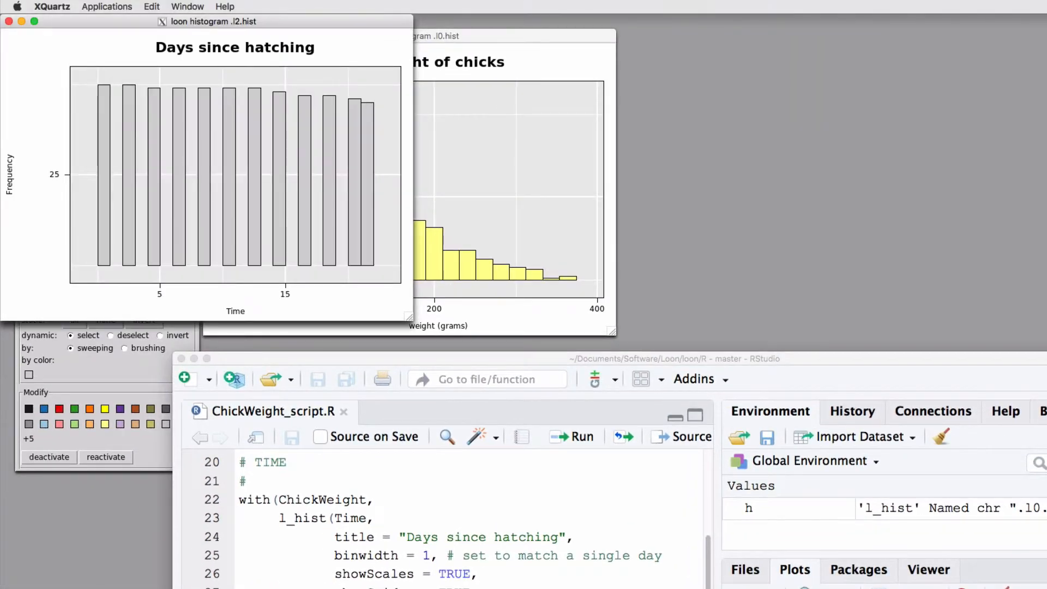
{"action": "mouse_move", "coordinate": [342, 22]}
{"action": "left_mouse_down"}
{"action": "mouse_move", "coordinate": [499, 57]}
{"action": "mouse_move", "coordinate": [888, 60]}
{"action": "mouse_move", "coordinate": [974, 39]}
{"action": "mouse_move", "coordinate": [962, 38]}
{"action": "left_mouse_up"}
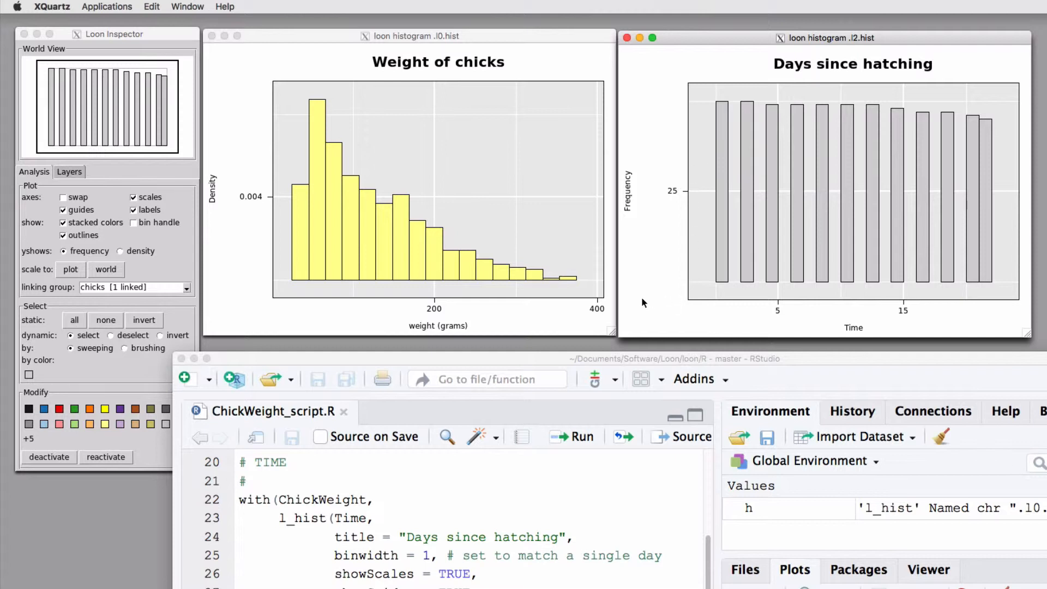
Step: Join the Weight of chicks histogram to the linking group "chicks", pushing its state to the linked plot
{"action": "left_click", "coordinate": [178, 254]}
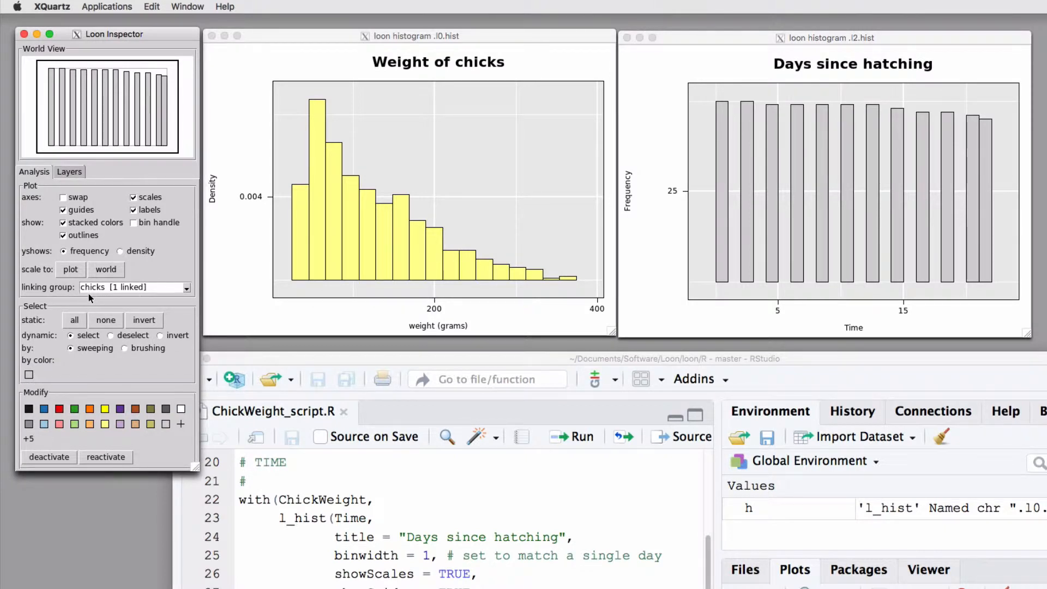
{"action": "left_click", "coordinate": [297, 36]}
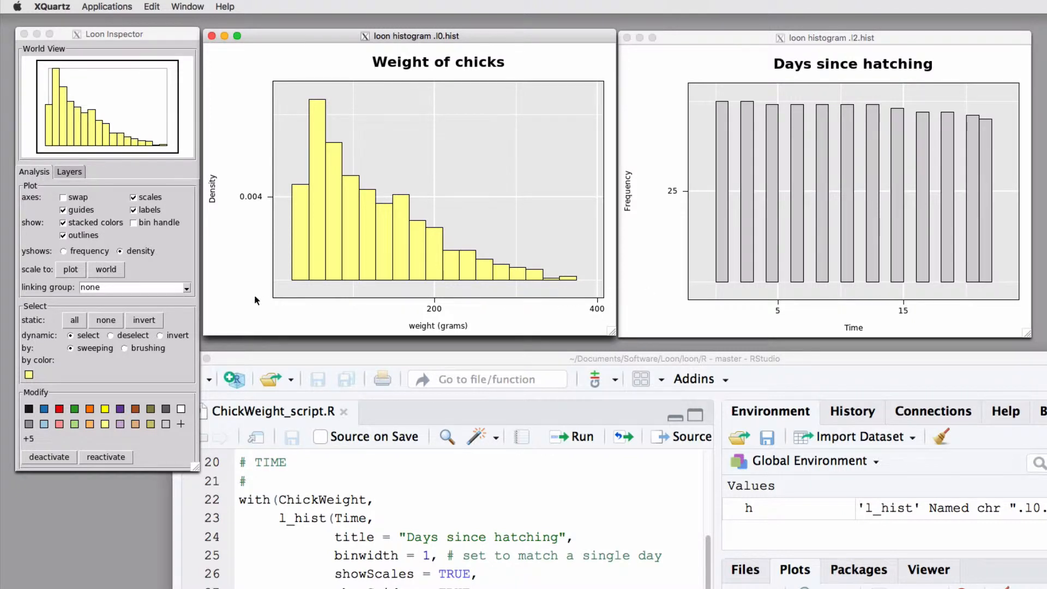
{"action": "left_click", "coordinate": [188, 289]}
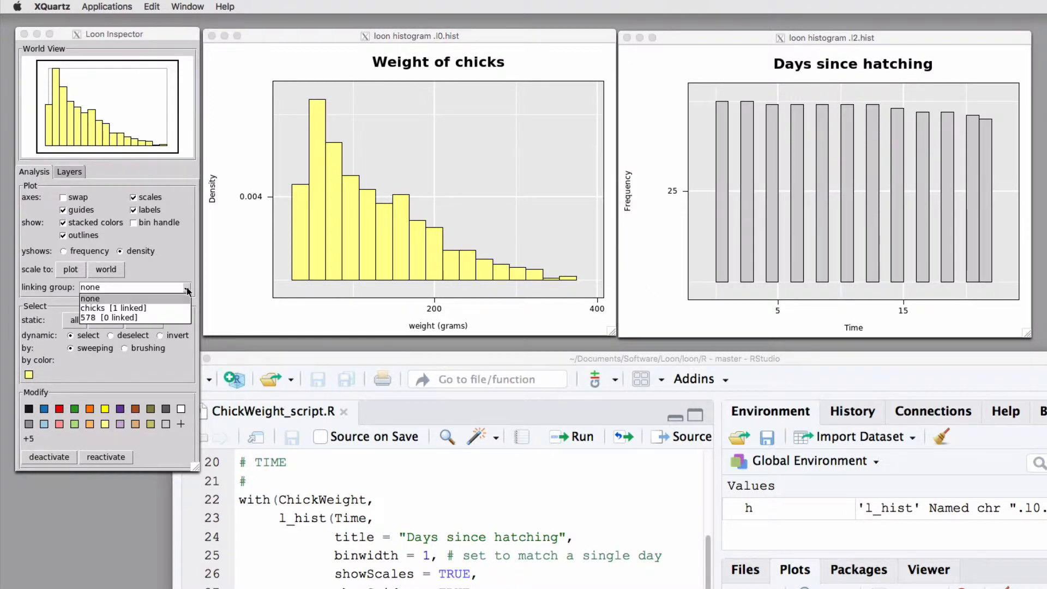
{"action": "left_click", "coordinate": [162, 310]}
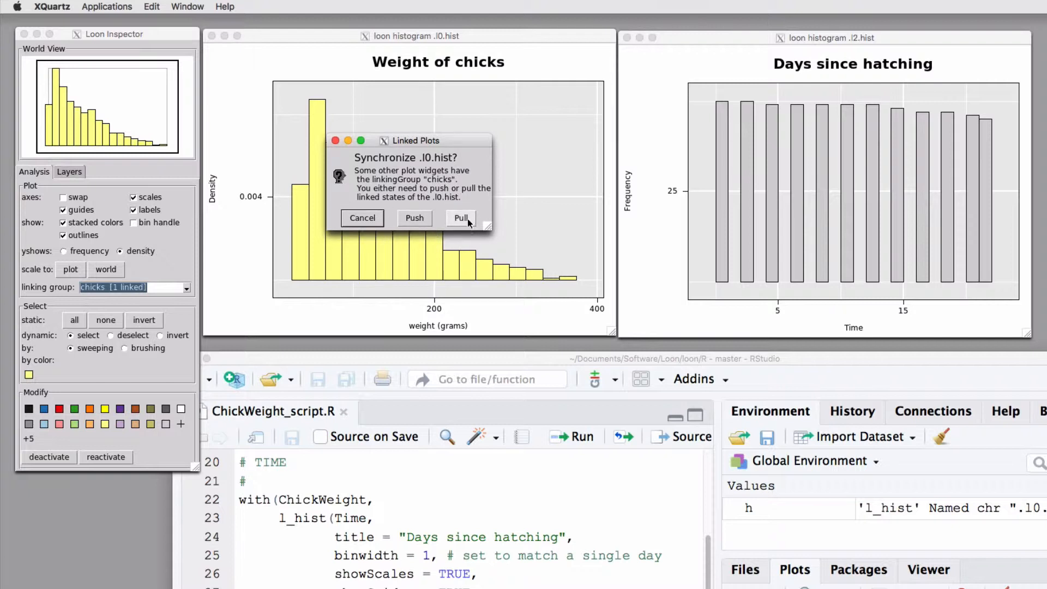
{"action": "left_click", "coordinate": [415, 219]}
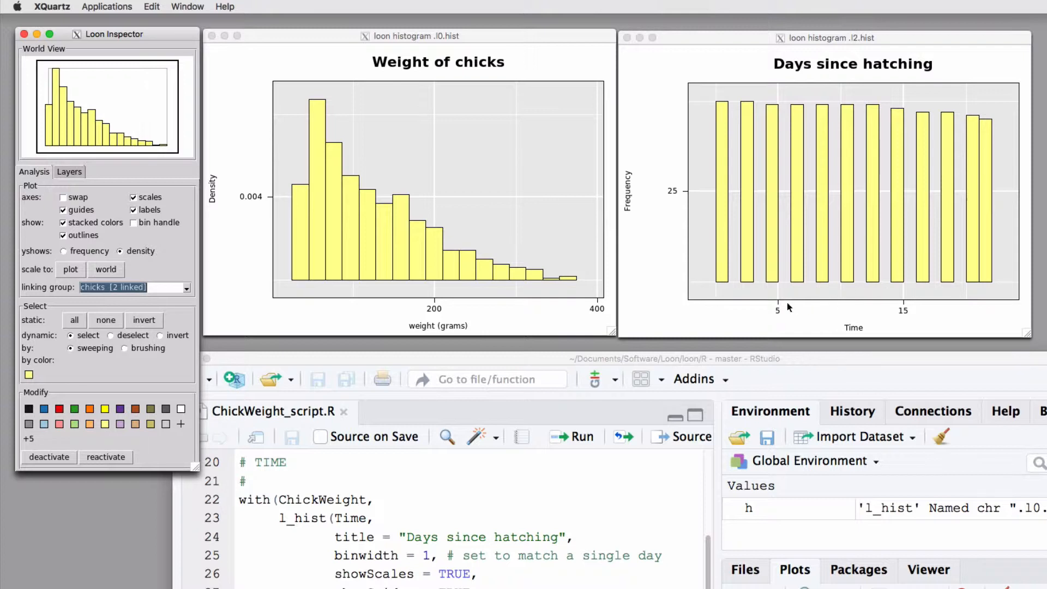
Step: Select single bars in the Days since hatching histogram, and add the fifth and sixth bars to a selection of the third
{"action": "left_click", "coordinate": [667, 313]}
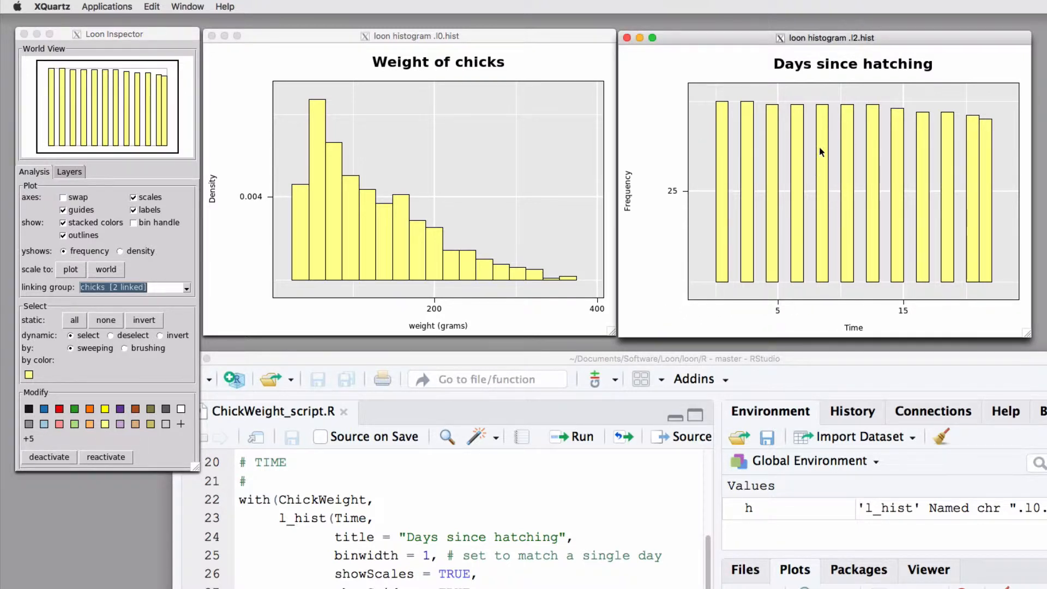
{"action": "left_click", "coordinate": [823, 191]}
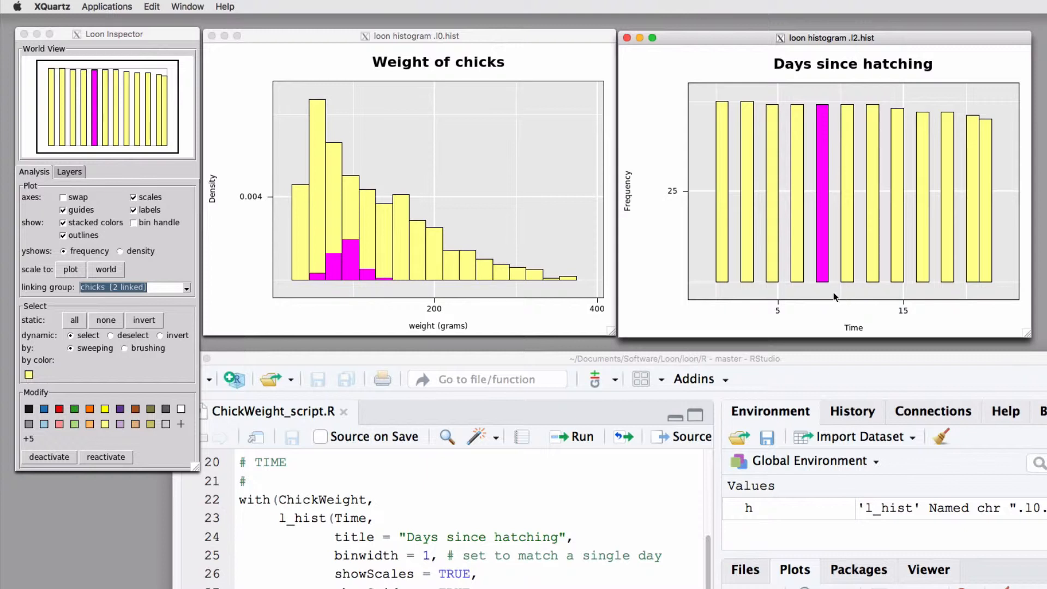
{"action": "left_click", "coordinate": [870, 279]}
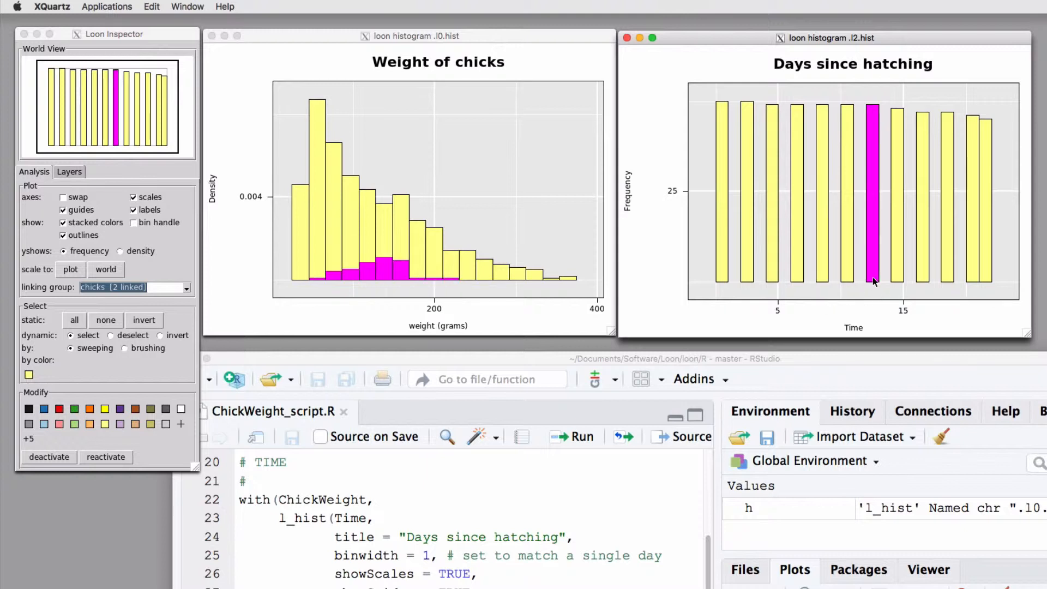
{"action": "left_click", "coordinate": [772, 277]}
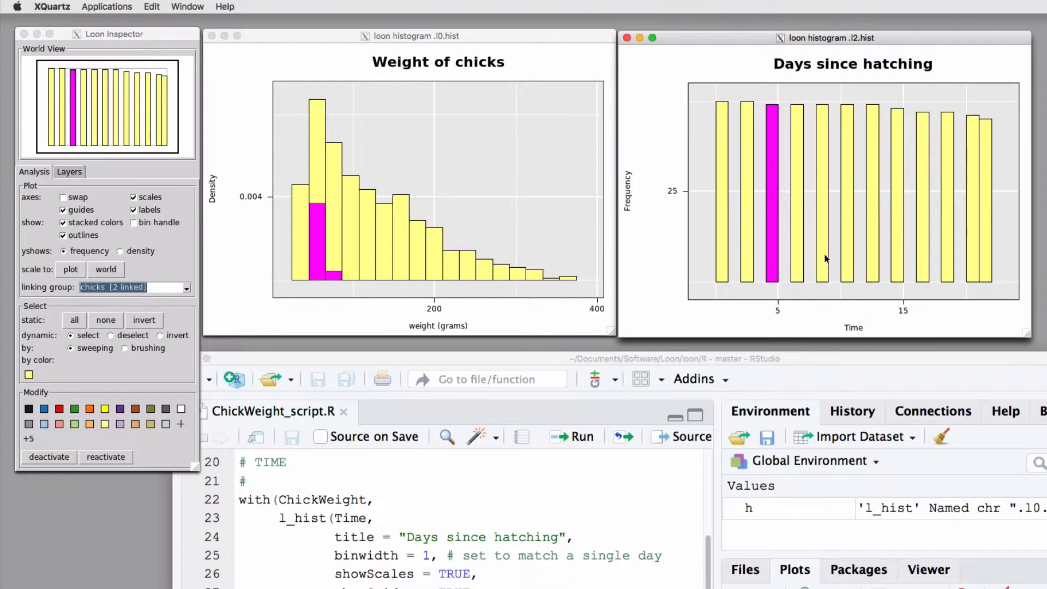
{"action": "left_click", "coordinate": [821, 214], "text": "shift"}
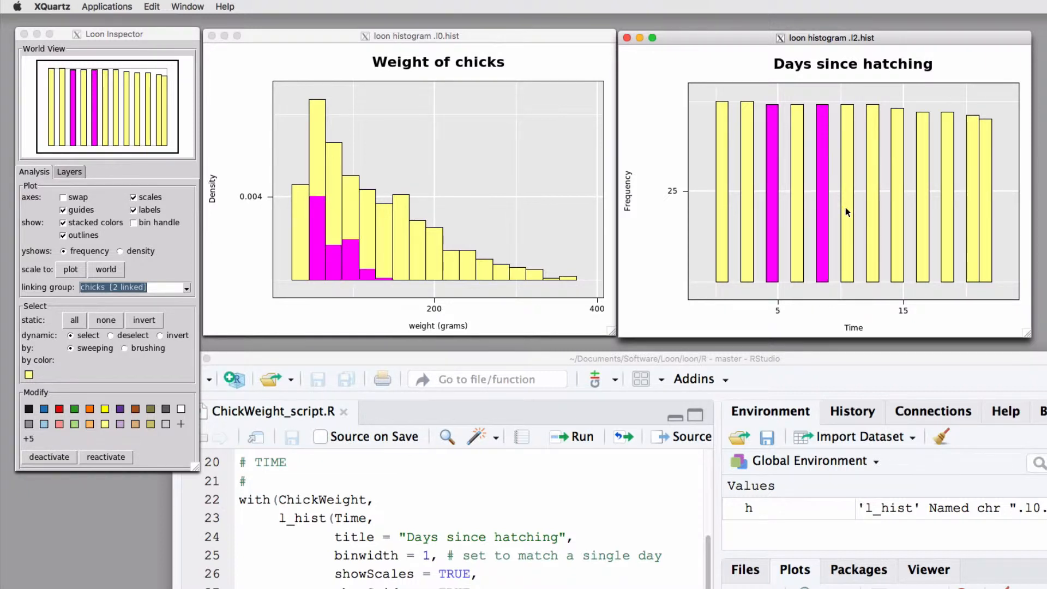
{"action": "left_click", "coordinate": [846, 211], "text": "shift"}
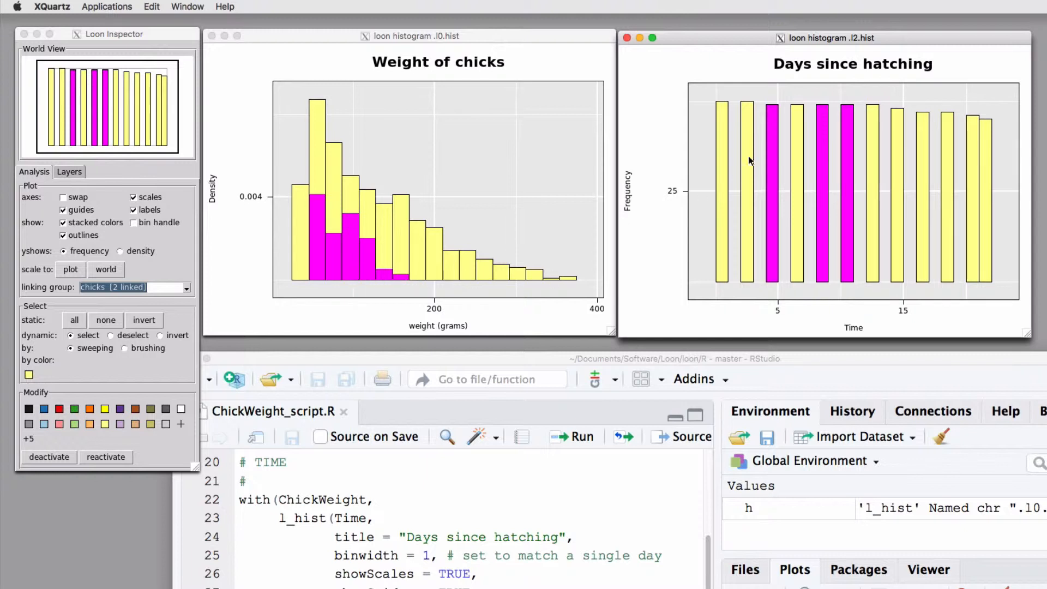
Step: Sweep-select the first five bars of the Days since hatching histogram, and clear the selection
{"action": "left_click", "coordinate": [765, 92]}
{"action": "left_click_drag", "start_coordinate": [715, 89], "coordinate": [820, 106]}
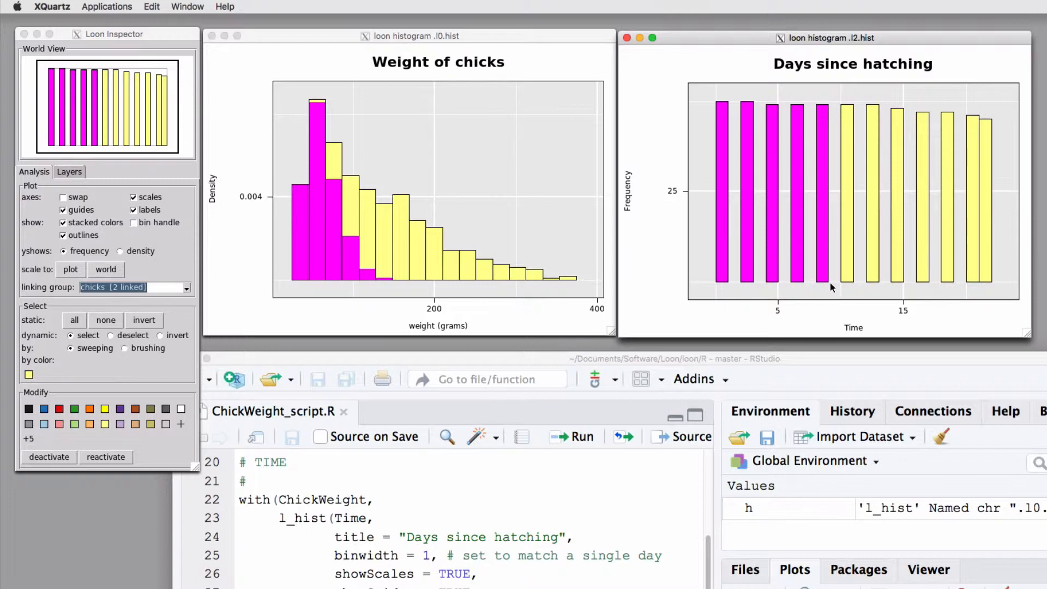
{"action": "left_click", "coordinate": [811, 91]}
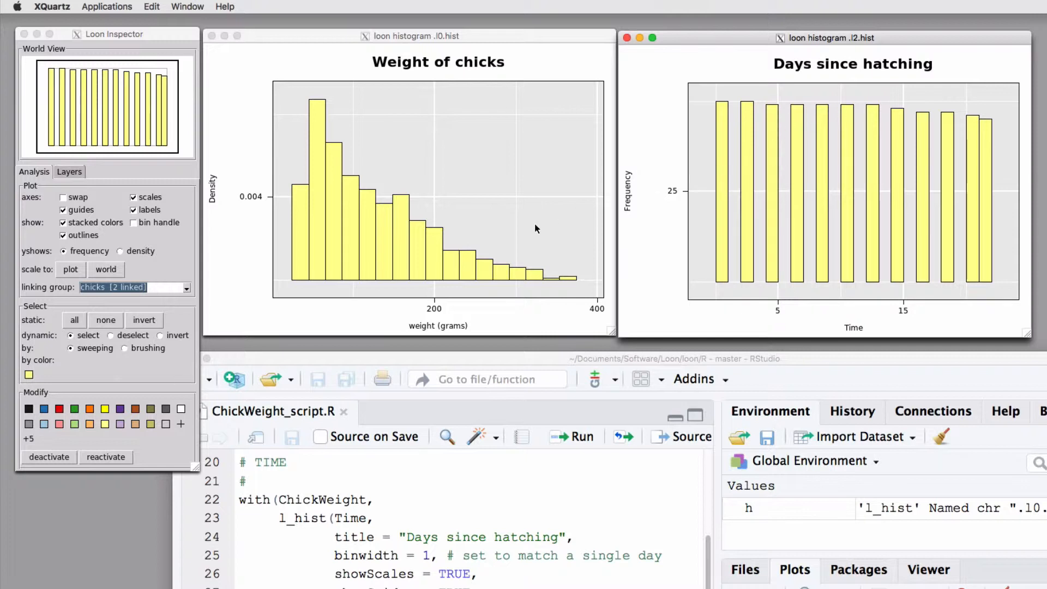
Step: Brush a four-bar-wide region across the Days since hatching histogram from the earliest to the latest days, and restore sweeping selection
{"action": "left_click", "coordinate": [160, 371]}
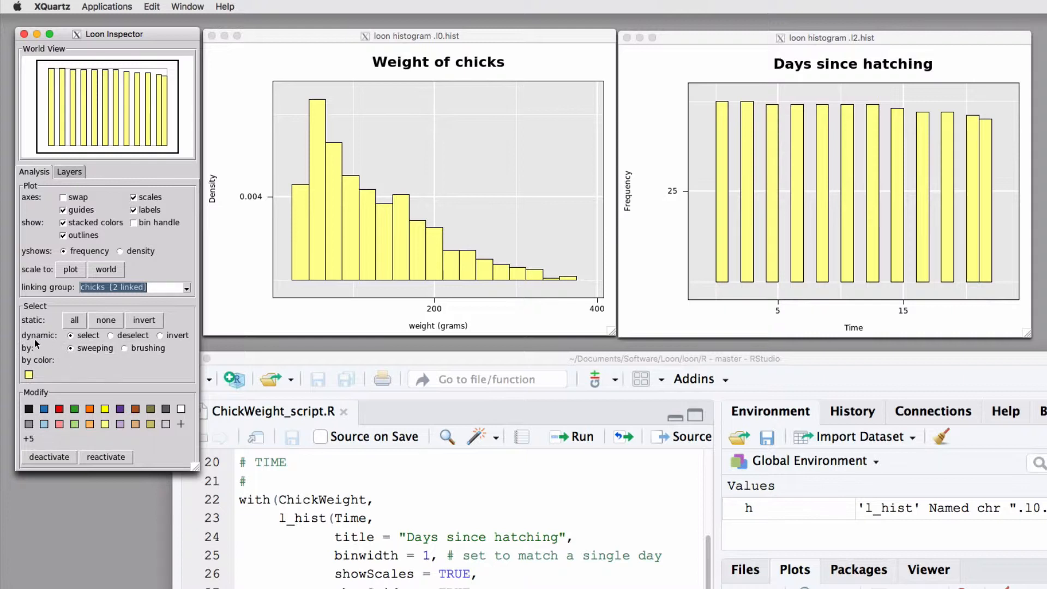
{"action": "left_click", "coordinate": [125, 349]}
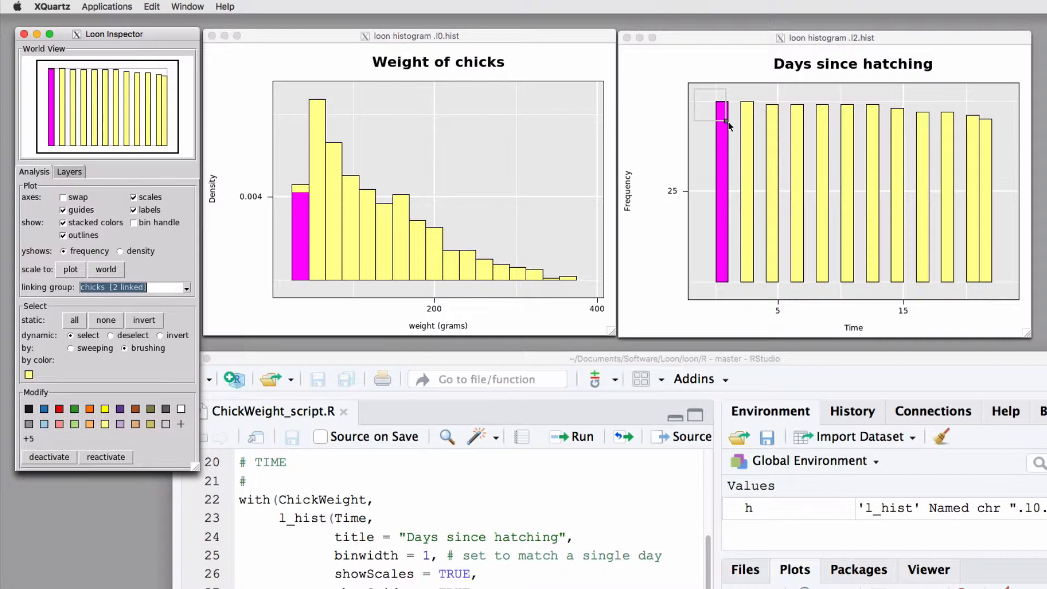
{"action": "mouse_move", "coordinate": [728, 127]}
{"action": "left_mouse_down"}
{"action": "mouse_move", "coordinate": [809, 95]}
{"action": "mouse_move", "coordinate": [750, 103]}
{"action": "mouse_move", "coordinate": [730, 139]}
{"action": "mouse_move", "coordinate": [761, 256]}
{"action": "mouse_move", "coordinate": [737, 297]}
{"action": "mouse_move", "coordinate": [796, 286]}
{"action": "left_mouse_up"}
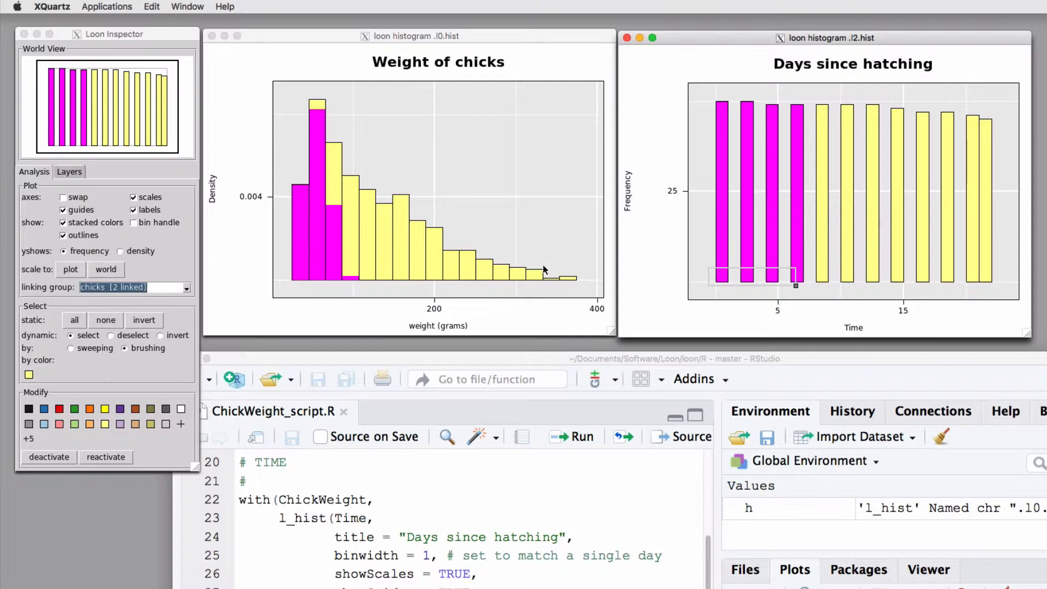
{"action": "left_click_drag", "start_coordinate": [753, 285], "coordinate": [987, 286]}
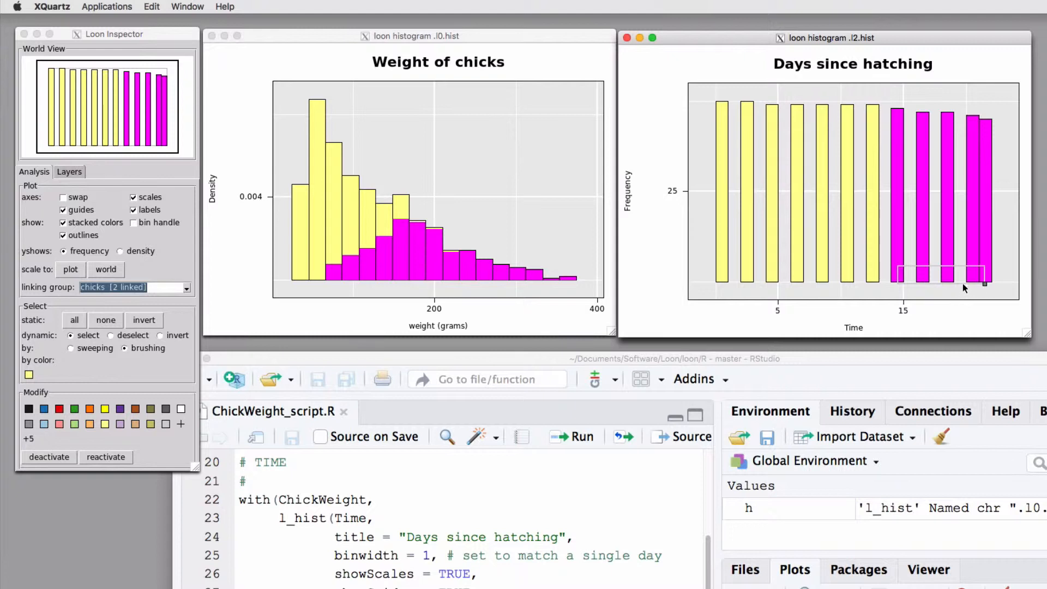
{"action": "left_click_drag", "start_coordinate": [961, 279], "coordinate": [1001, 281]}
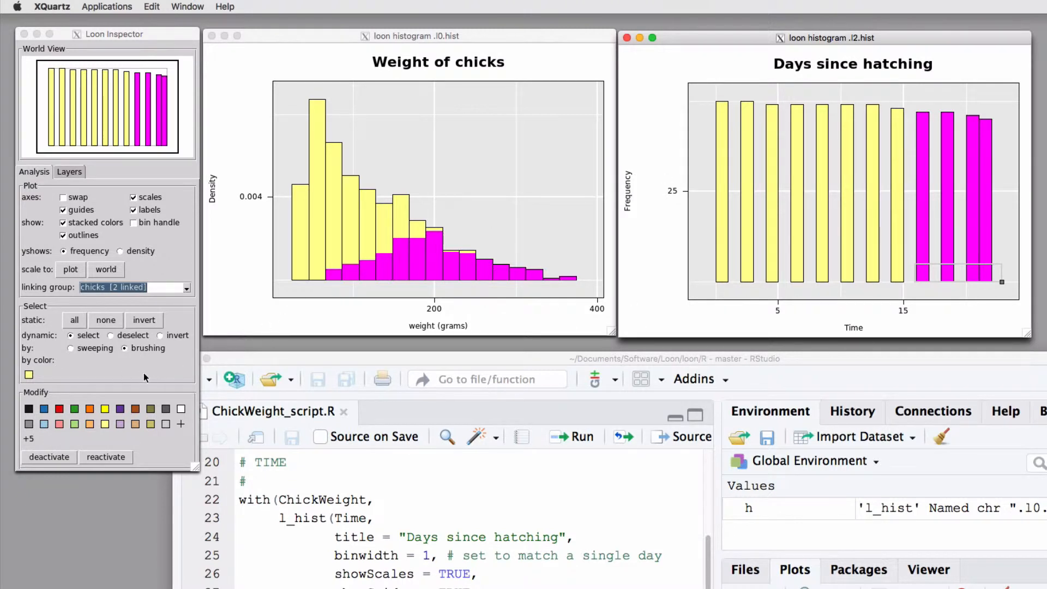
{"action": "left_click", "coordinate": [78, 351]}
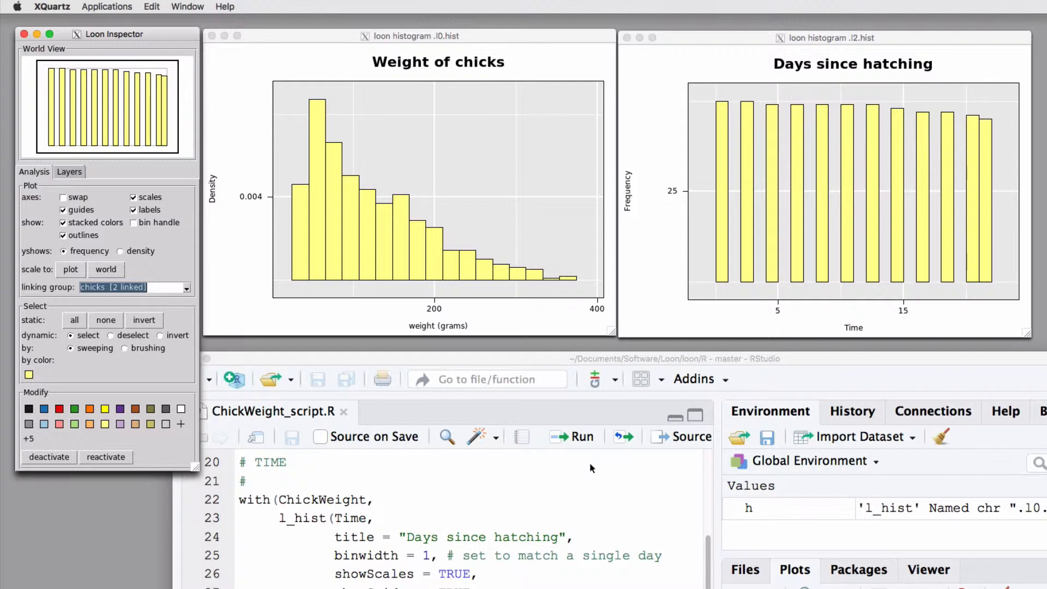
Step: Switch to RStudio and run the l_hist code for Chick, titled "Chick ID", with linkingGroup "chicks"
{"action": "left_click", "coordinate": [588, 480]}
{"action": "scroll", "coordinate": [563, 538], "scroll_direction": "down", "scroll_amount": 1}
{"action": "scroll", "coordinate": [563, 539], "scroll_direction": "down", "scroll_amount": 10}
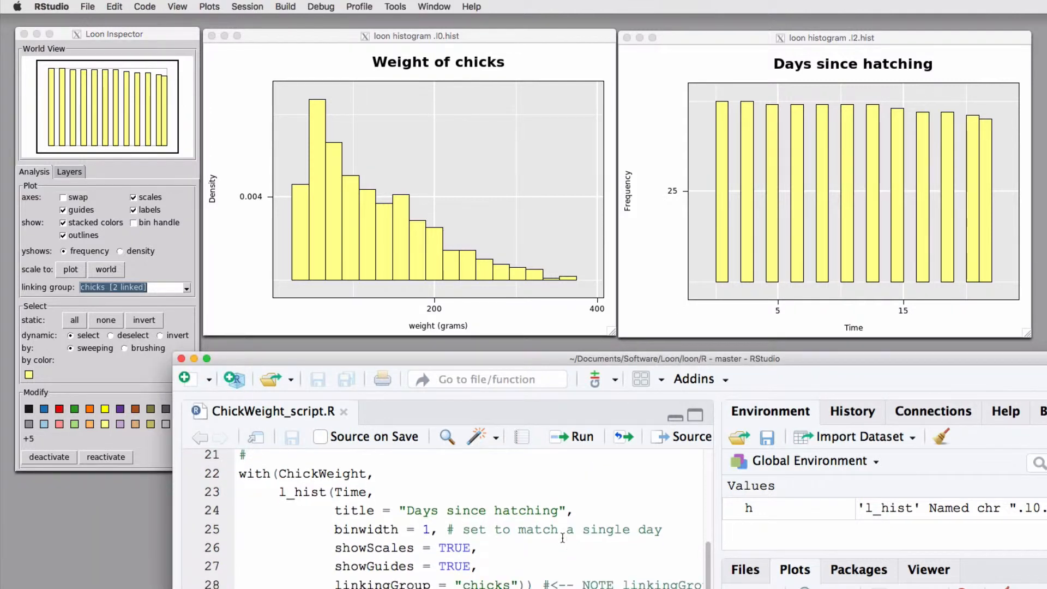
{"action": "scroll", "coordinate": [562, 534], "scroll_direction": "down", "scroll_amount": 6}
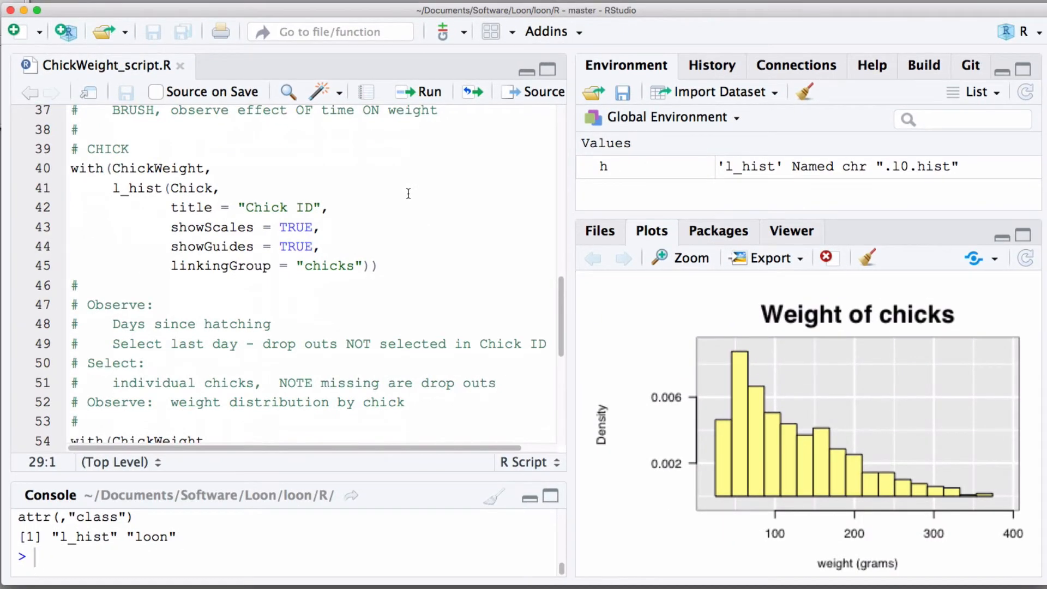
{"action": "scroll", "coordinate": [449, 284], "scroll_direction": "down", "scroll_amount": 2}
{"action": "scroll", "coordinate": [406, 194], "scroll_direction": "down", "scroll_amount": 1}
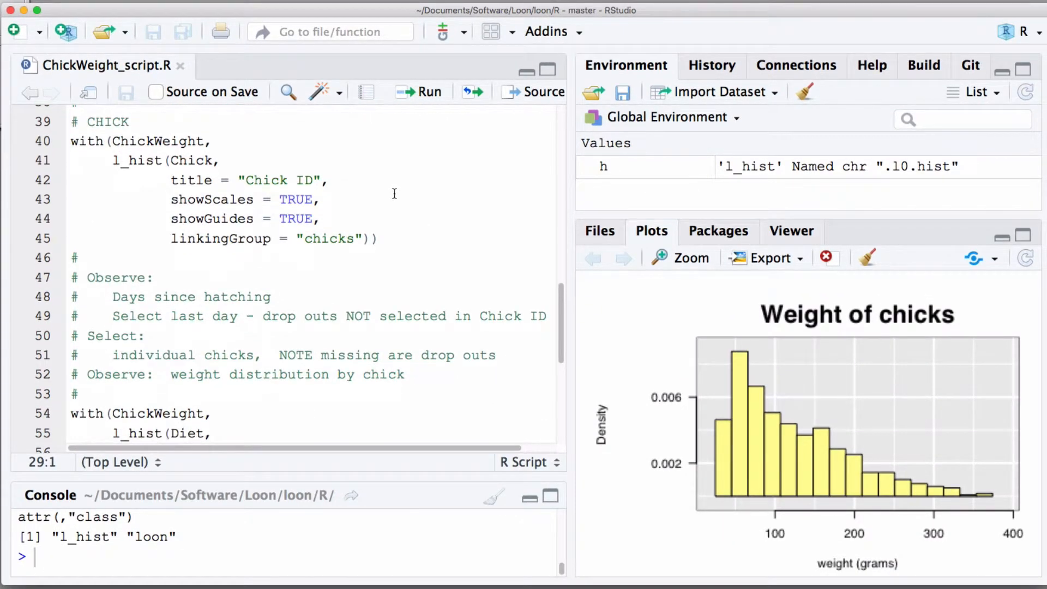
{"action": "double_click", "coordinate": [184, 158]}
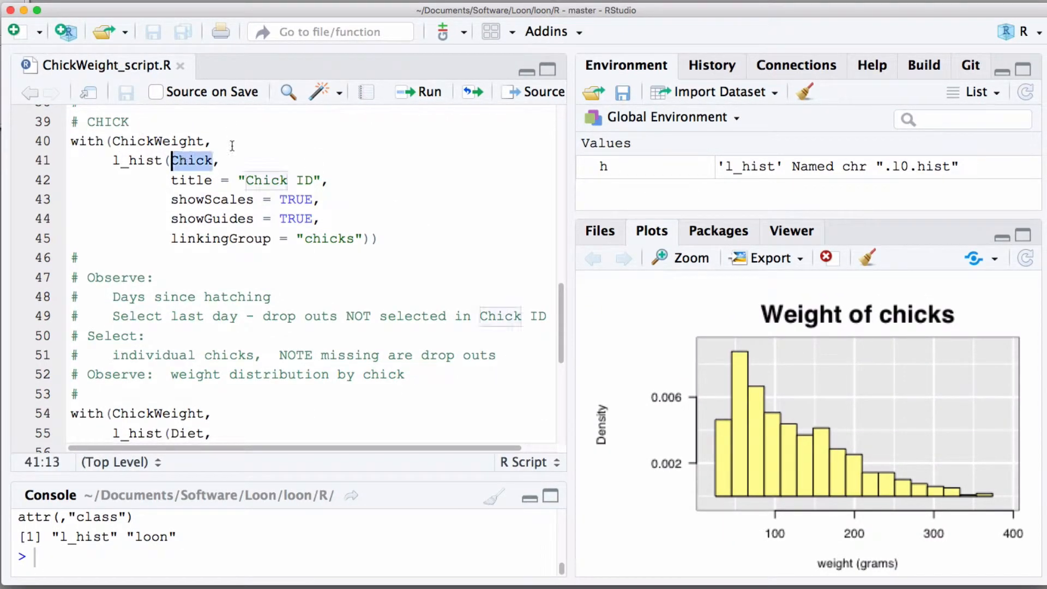
{"action": "left_click", "coordinate": [398, 238]}
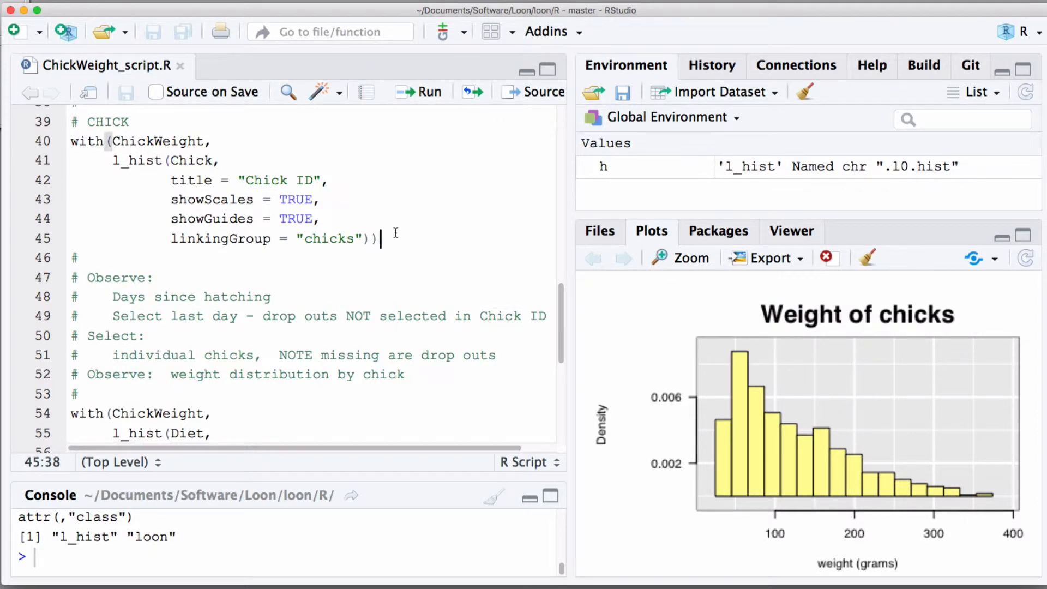
{"action": "left_click_drag", "start_coordinate": [171, 240], "coordinate": [360, 241]}
{"action": "left_click", "coordinate": [393, 234]}
{"action": "key", "text": "Right"}
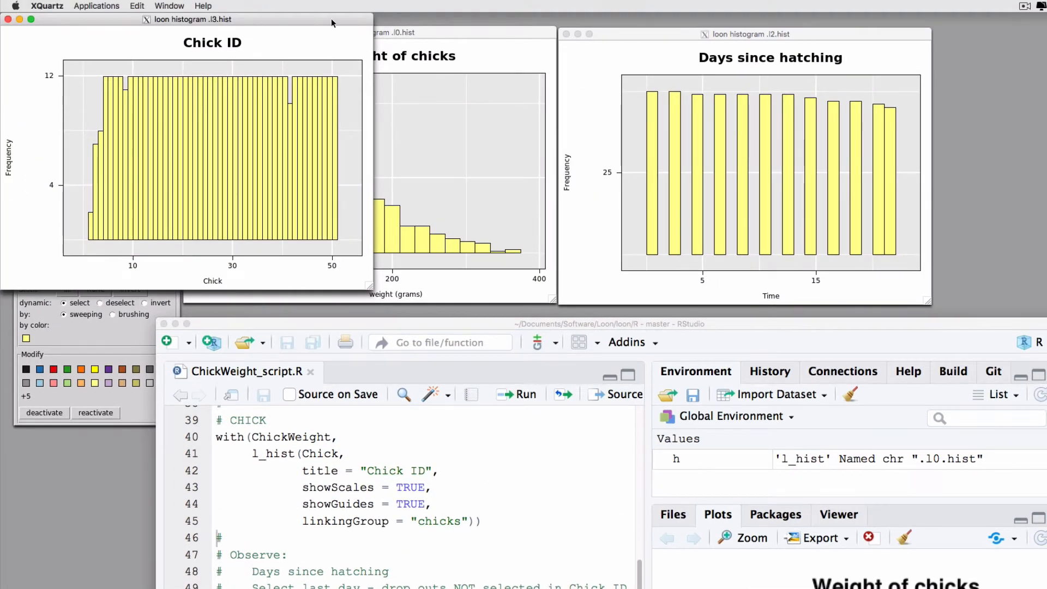
Step: Place the Chick ID histogram below Days since hatching, and select the last-day bar in Days since hatching before clearing the selection
{"action": "left_click_drag", "start_coordinate": [334, 19], "coordinate": [894, 315]}
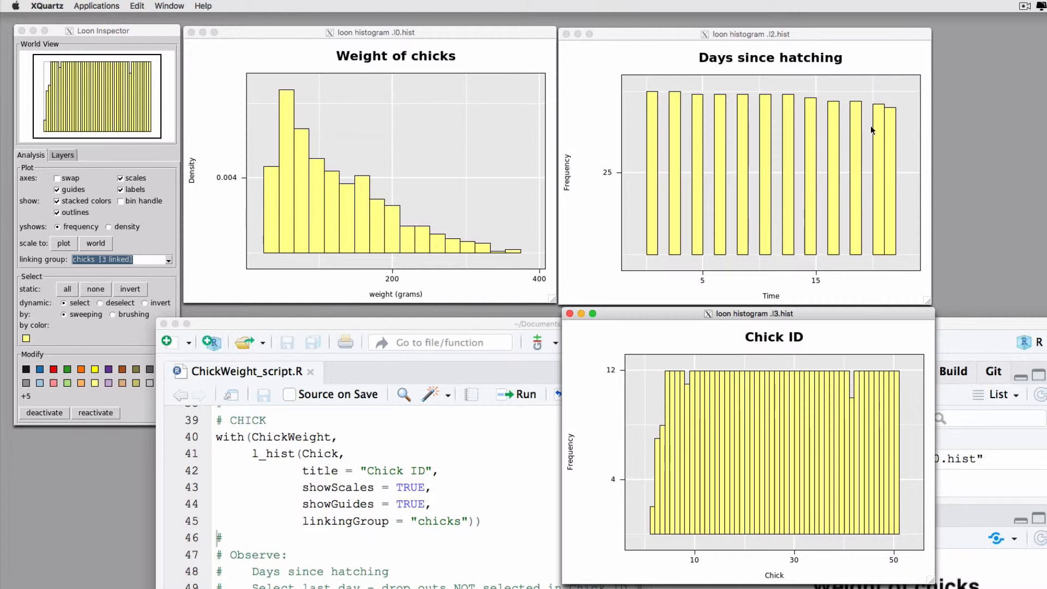
{"action": "left_click", "coordinate": [894, 87]}
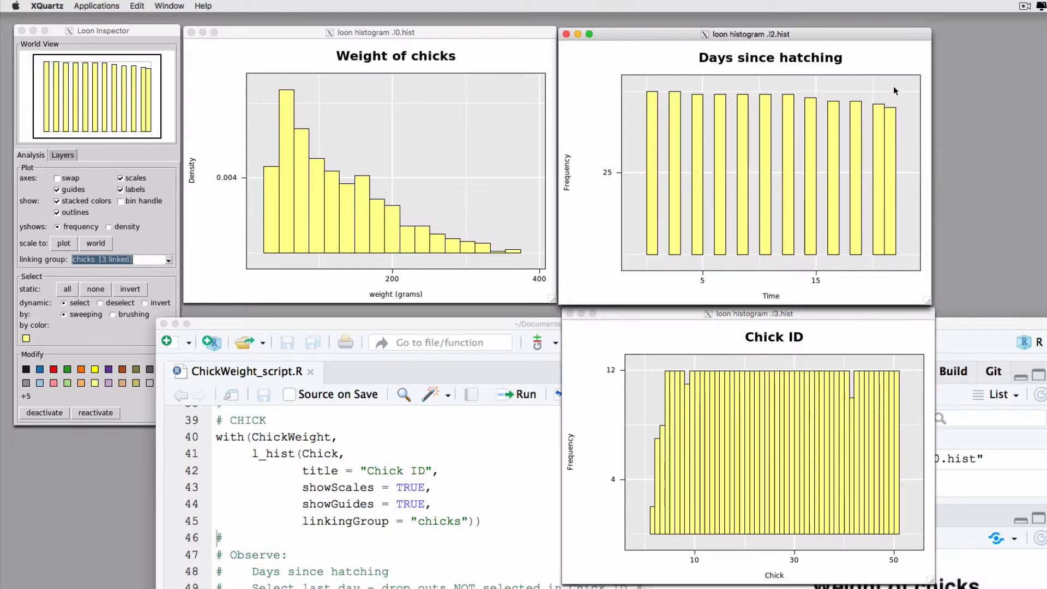
{"action": "left_click", "coordinate": [891, 119]}
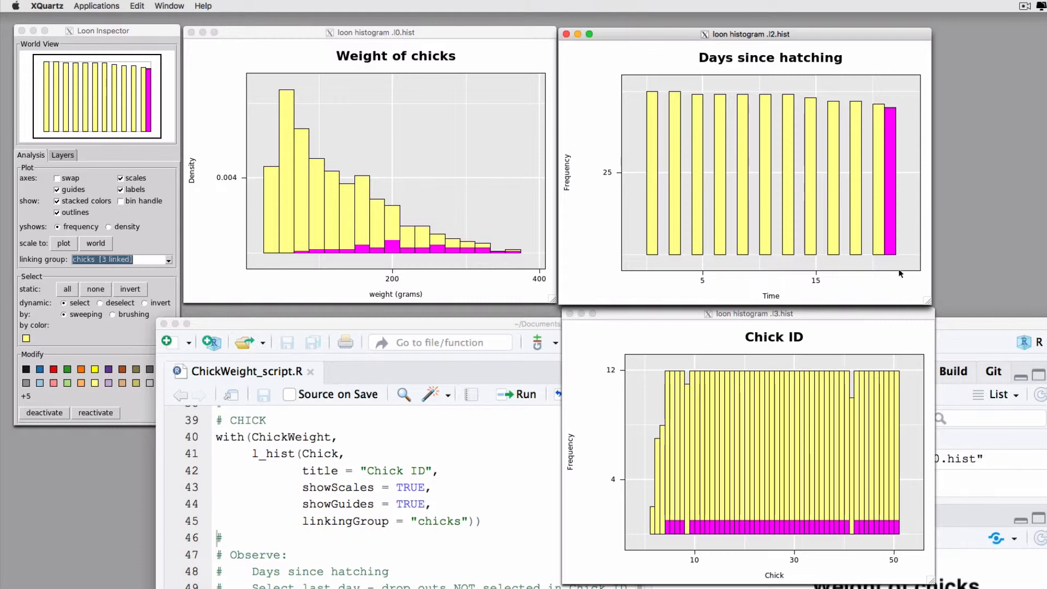
{"action": "left_click", "coordinate": [906, 251]}
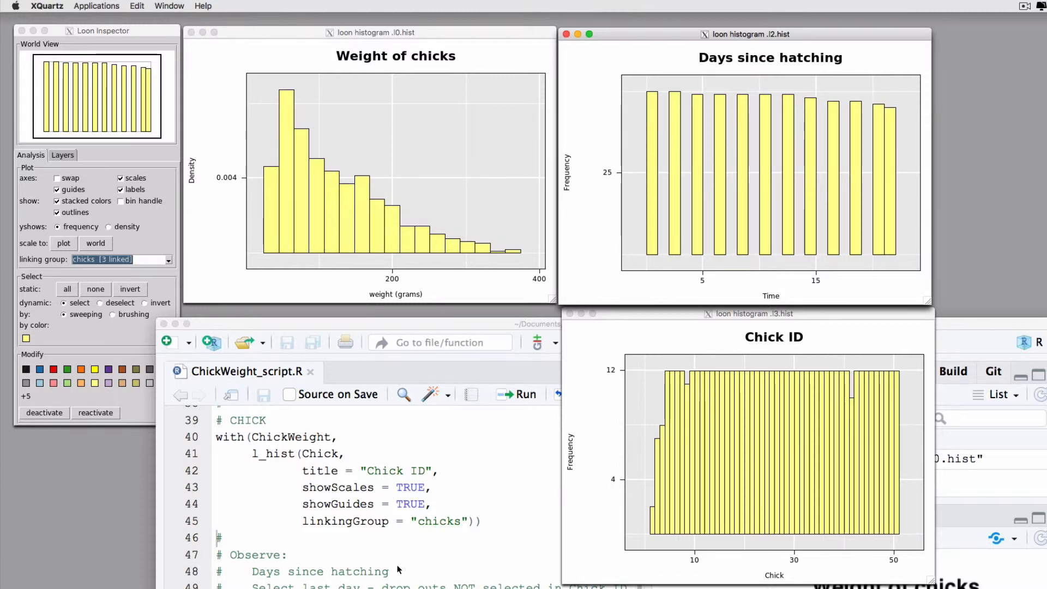
Step: Switch to RStudio and run the l_hist code for Diet, titled "Experimental diet (1-4)", with binwidth 0.5, density scale and linkingGroup "chicks"
{"action": "scroll", "coordinate": [397, 569], "scroll_direction": "down", "scroll_amount": 5}
{"action": "scroll", "coordinate": [398, 570], "scroll_direction": "down", "scroll_amount": 6}
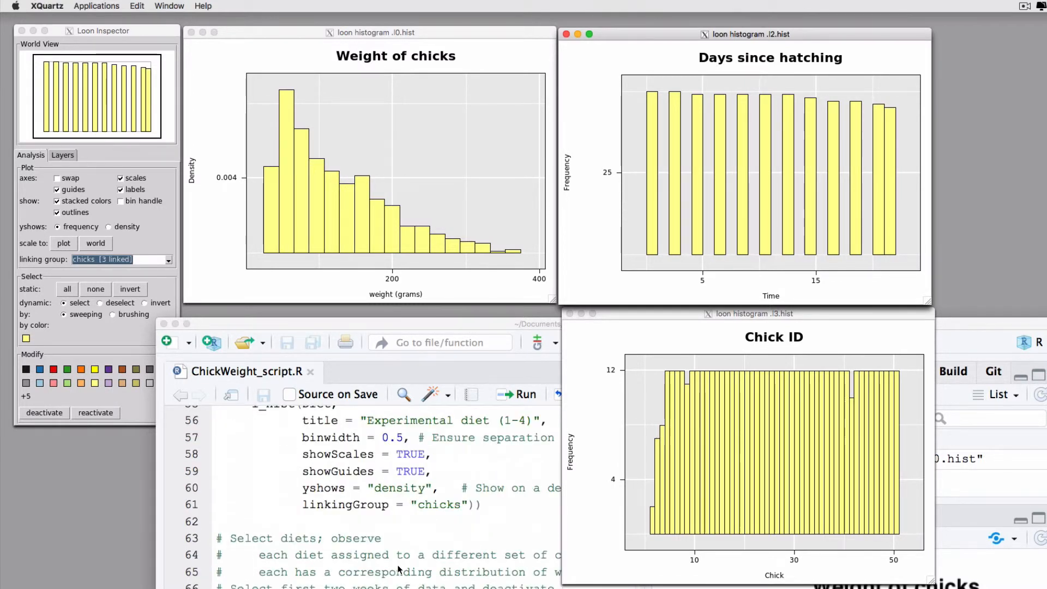
{"action": "scroll", "coordinate": [399, 570], "scroll_direction": "up", "scroll_amount": 1}
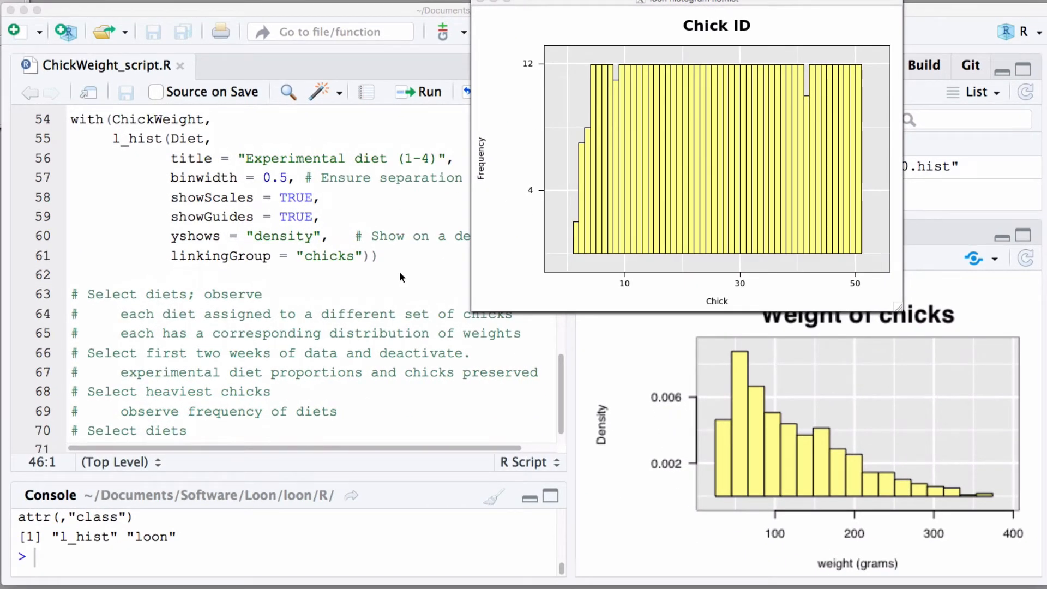
{"action": "left_click", "coordinate": [500, 544]}
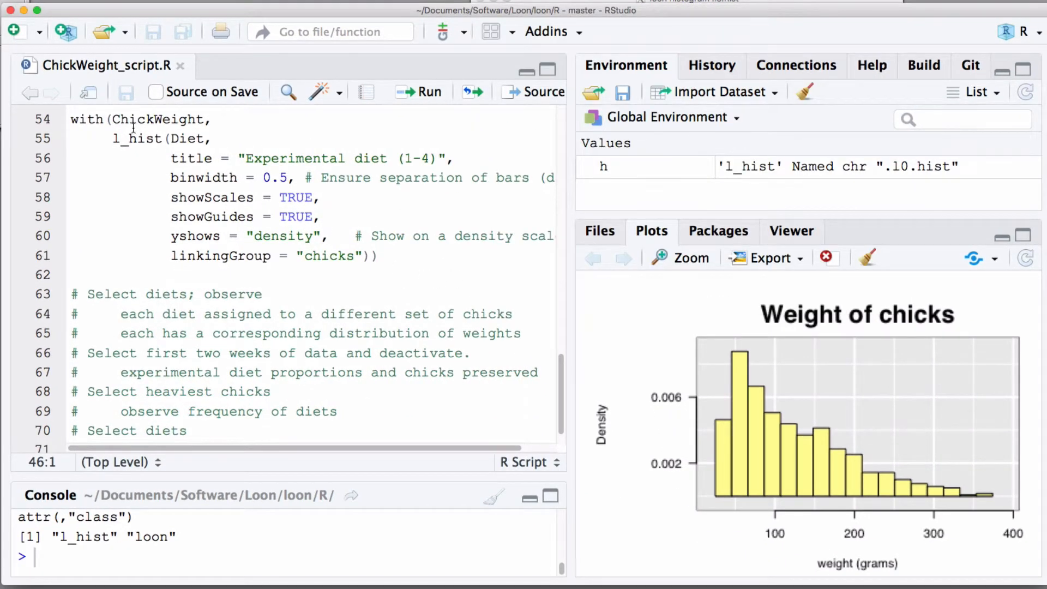
{"action": "double_click", "coordinate": [191, 141]}
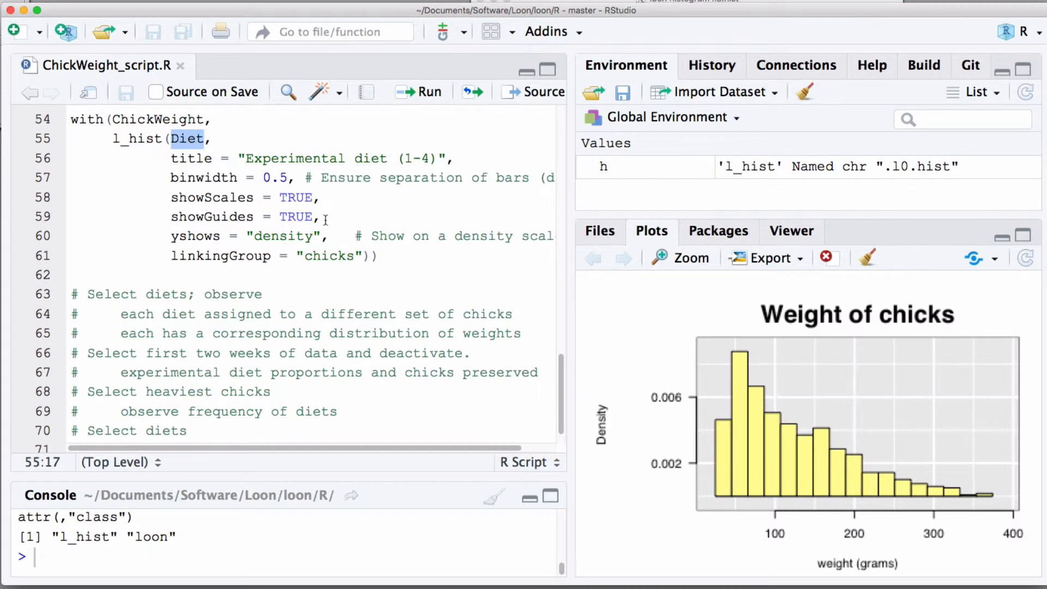
{"action": "left_click", "coordinate": [395, 263]}
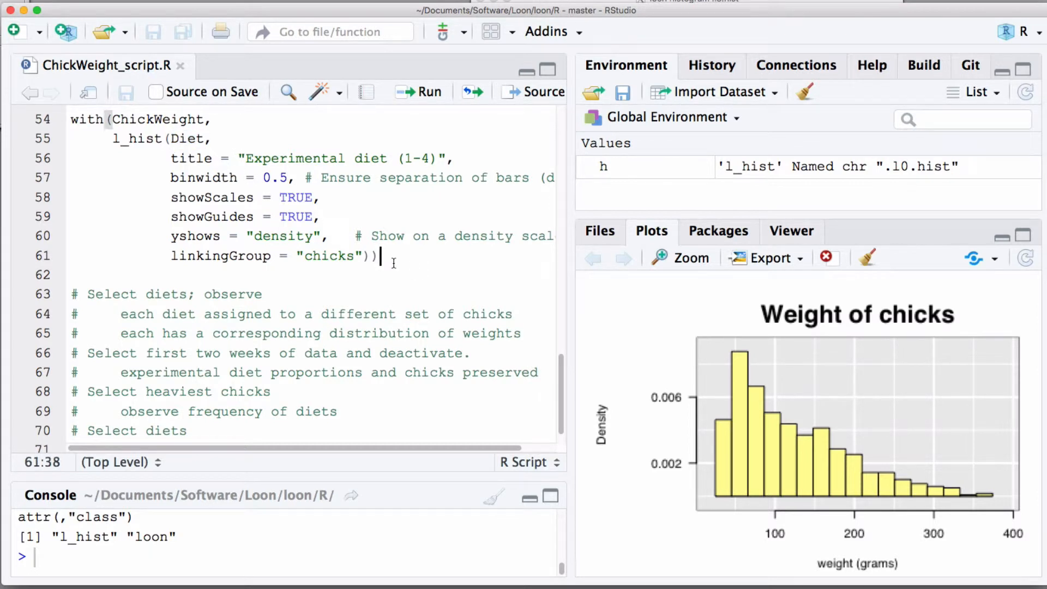
{"action": "key", "text": "super+Return"}
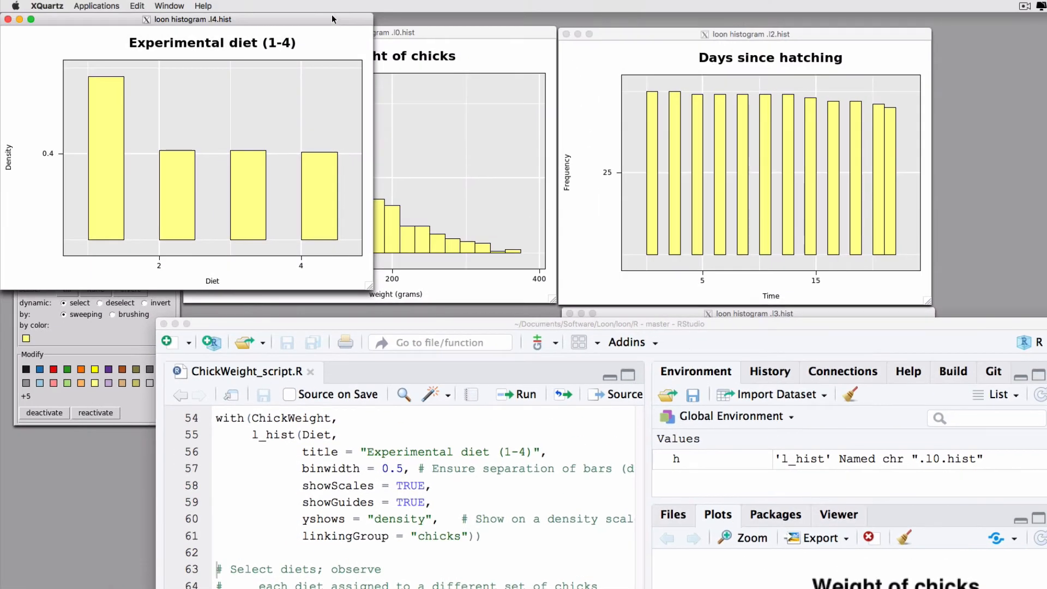
Step: Arrange the Experimental diet histogram below Weight of chicks, with the Chick ID histogram aligned beside it
{"action": "left_click_drag", "start_coordinate": [332, 18], "coordinate": [512, 311]}
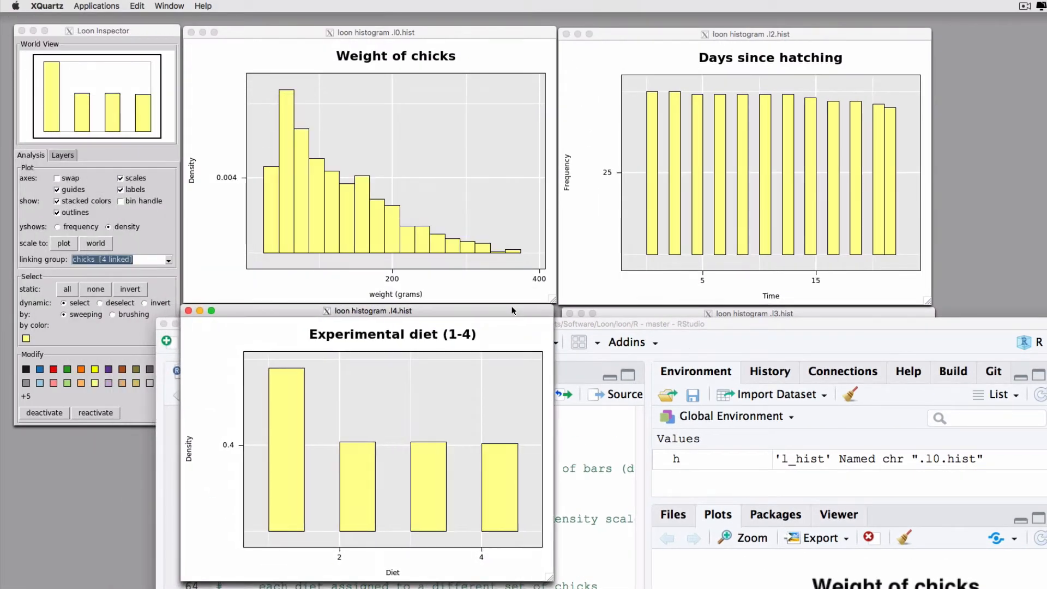
{"action": "left_click", "coordinate": [628, 312]}
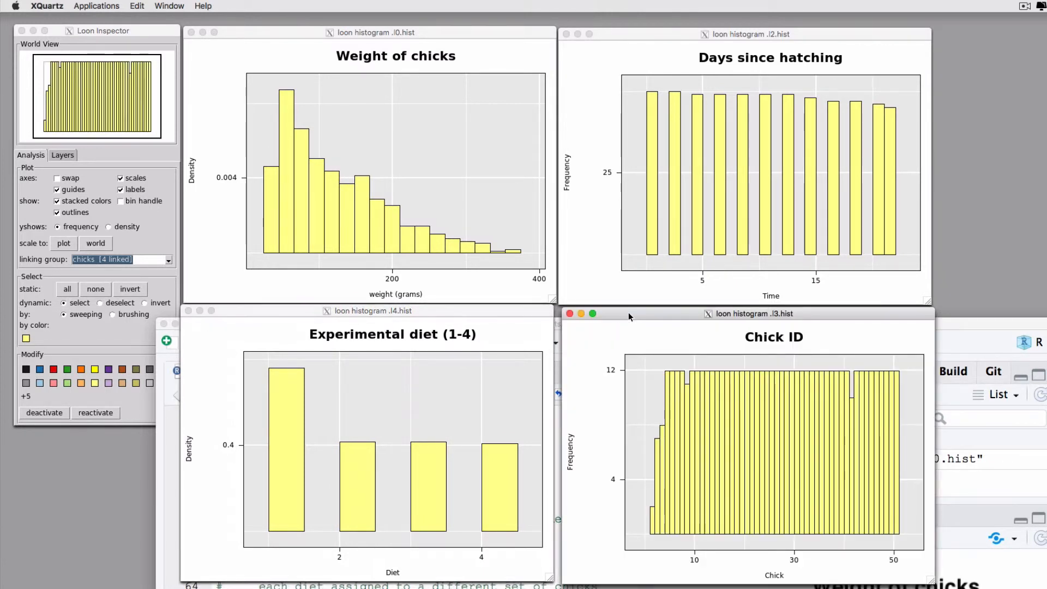
{"action": "left_click_drag", "start_coordinate": [636, 315], "coordinate": [634, 310]}
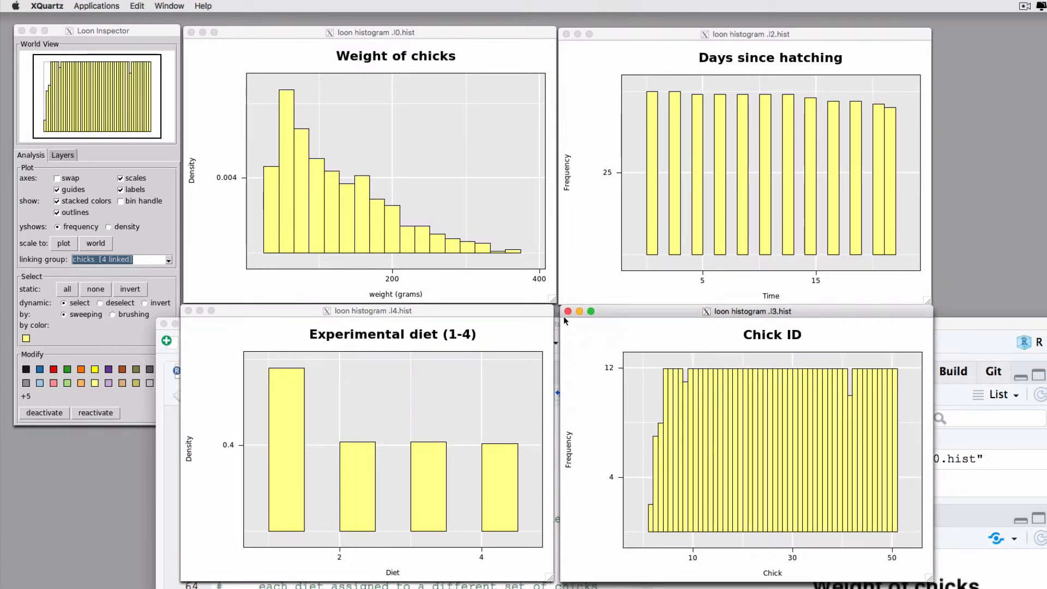
{"action": "left_click_drag", "start_coordinate": [516, 307], "coordinate": [522, 306]}
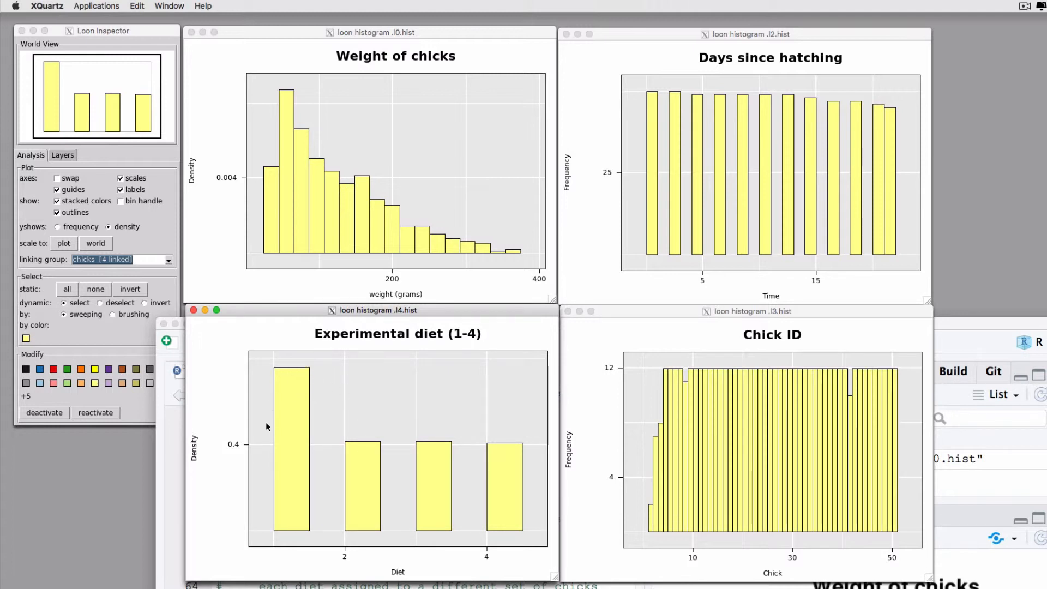
Step: Select each of the four Experimental diet bars in turn to compare the linked histograms, and clear the selection
{"action": "left_click", "coordinate": [287, 400]}
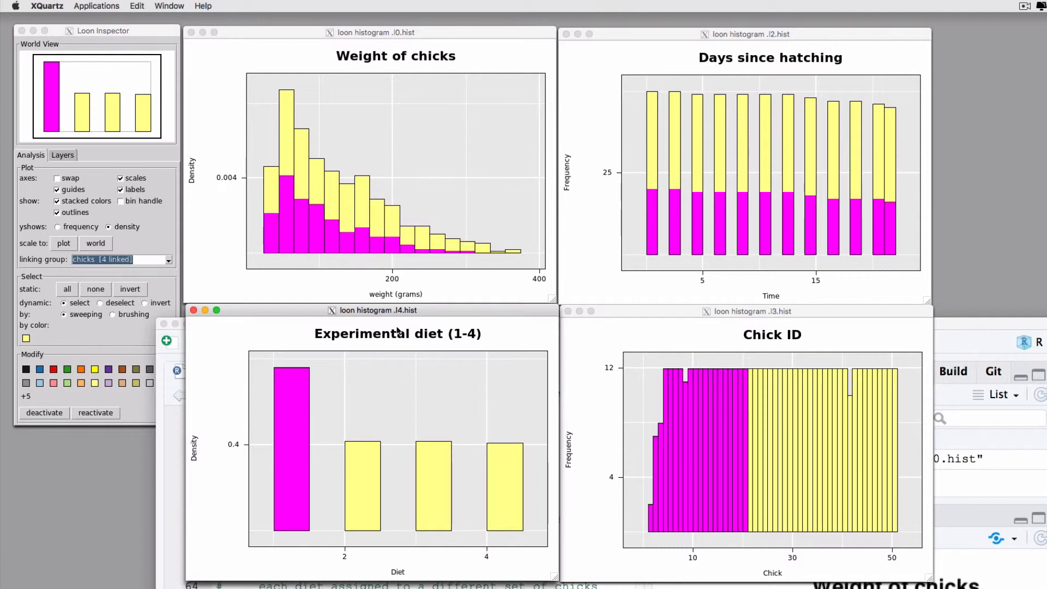
{"action": "left_click", "coordinate": [359, 474]}
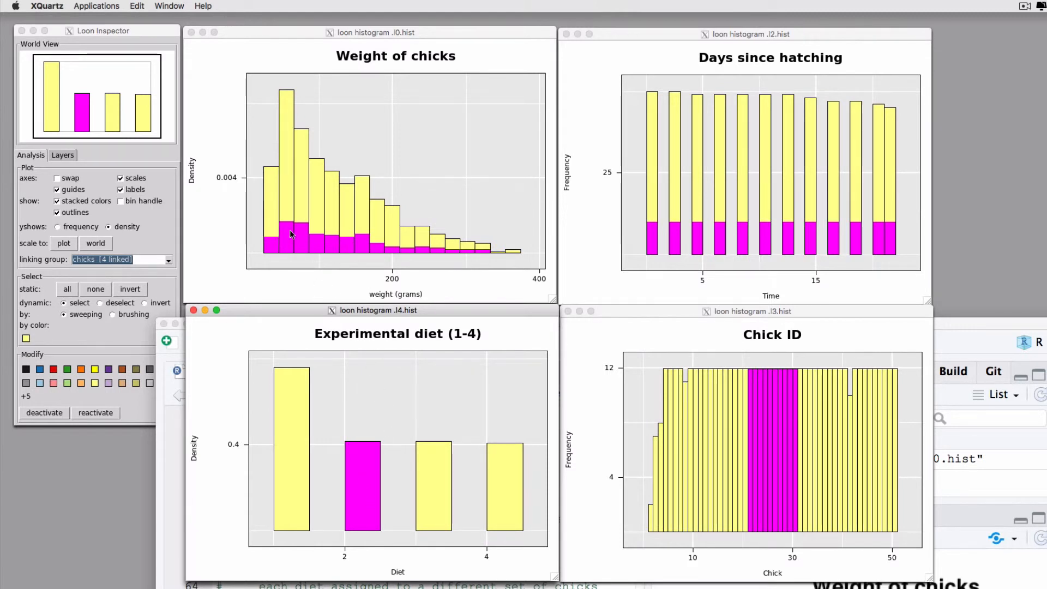
{"action": "left_click", "coordinate": [436, 493]}
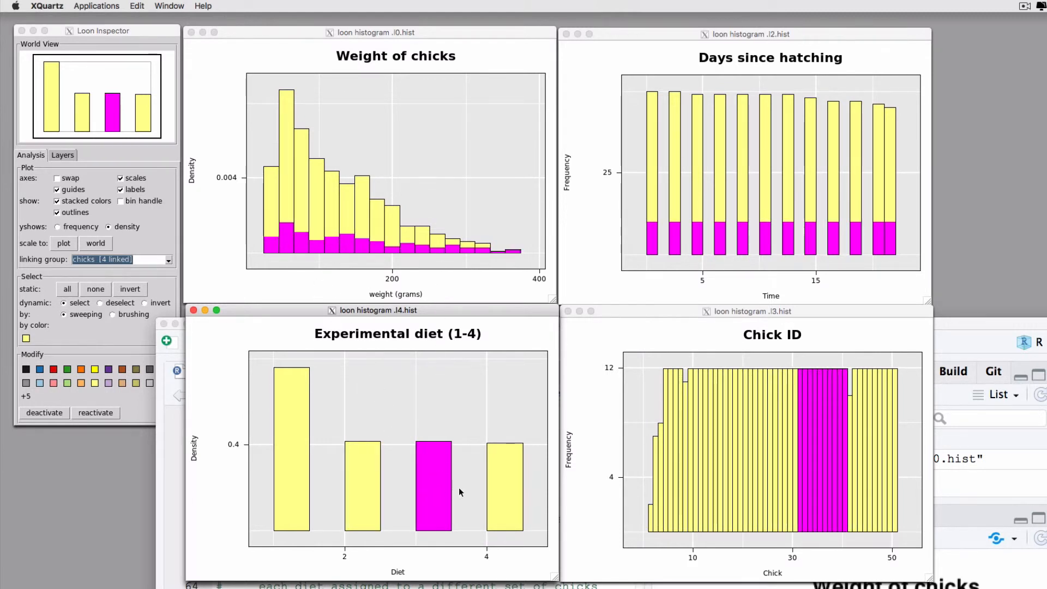
{"action": "left_click", "coordinate": [498, 486]}
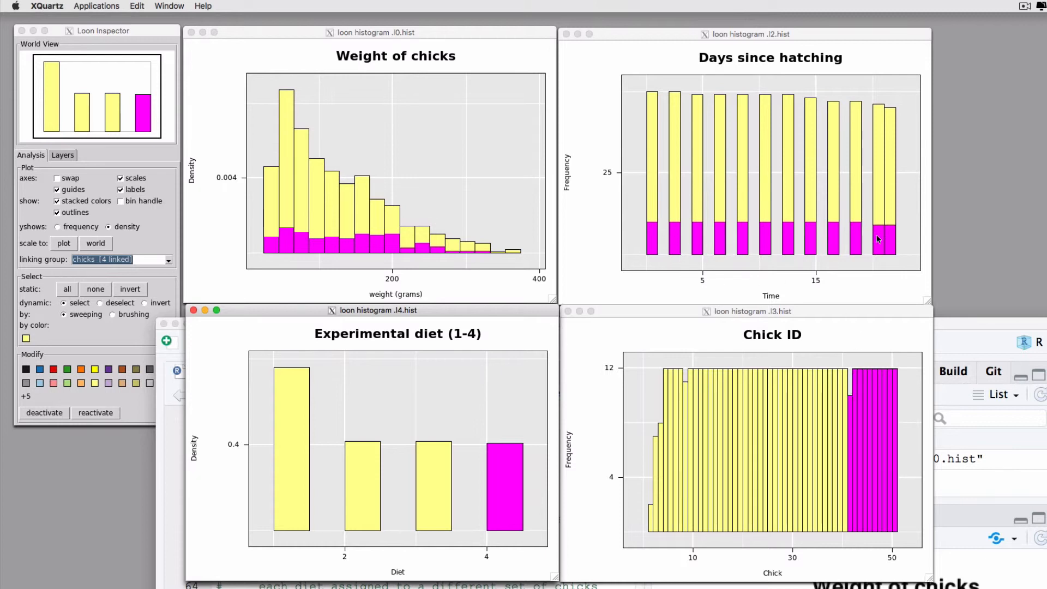
{"action": "left_click", "coordinate": [495, 414]}
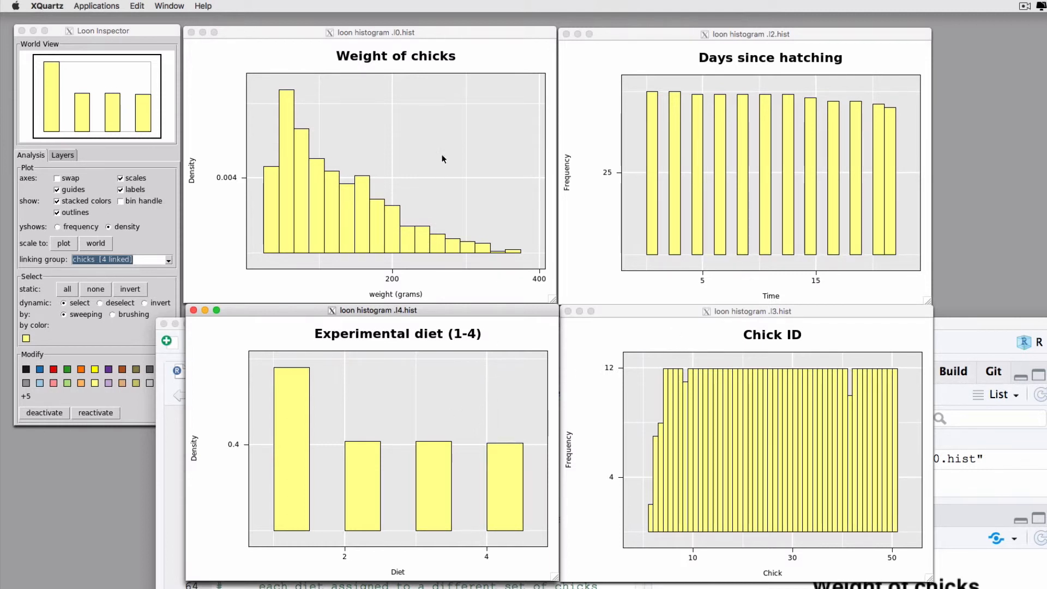
Step: Sweep-select the first eight bars of the Days since hatching histogram and deactivate the selected data
{"action": "left_click", "coordinate": [410, 113]}
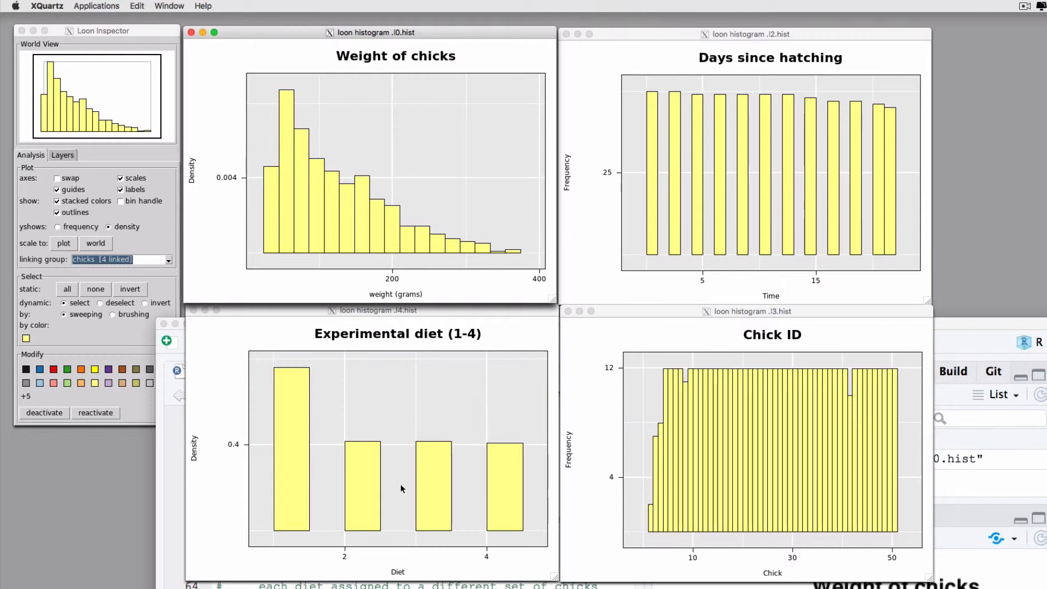
{"action": "left_click", "coordinate": [856, 84]}
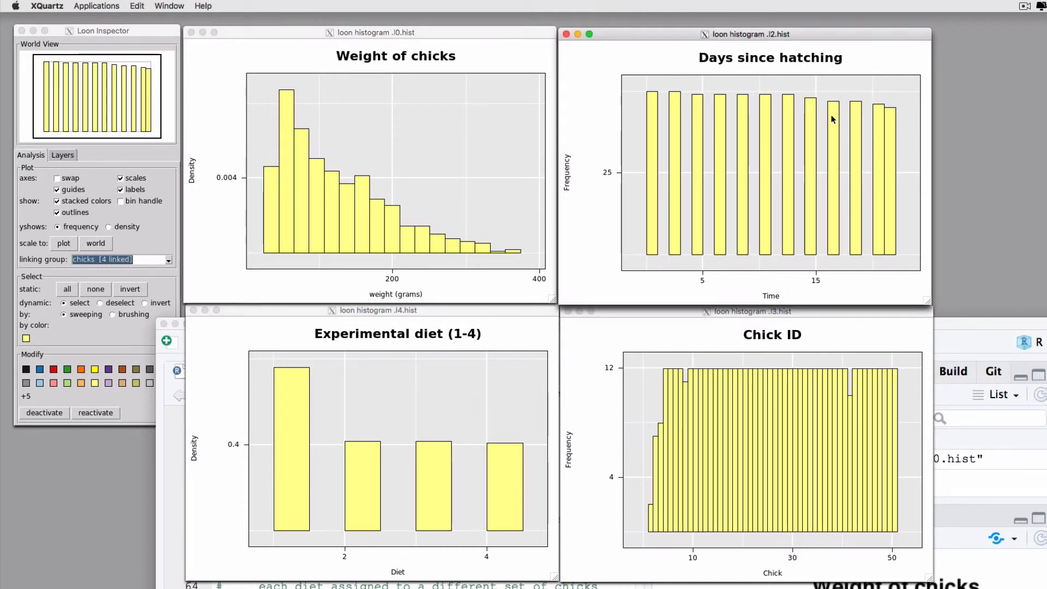
{"action": "left_click_drag", "start_coordinate": [842, 98], "coordinate": [855, 95]}
{"action": "mouse_move", "coordinate": [638, 88]}
{"action": "left_mouse_down"}
{"action": "mouse_move", "coordinate": [657, 133]}
{"action": "mouse_move", "coordinate": [789, 214]}
{"action": "mouse_move", "coordinate": [811, 249]}
{"action": "left_mouse_up"}
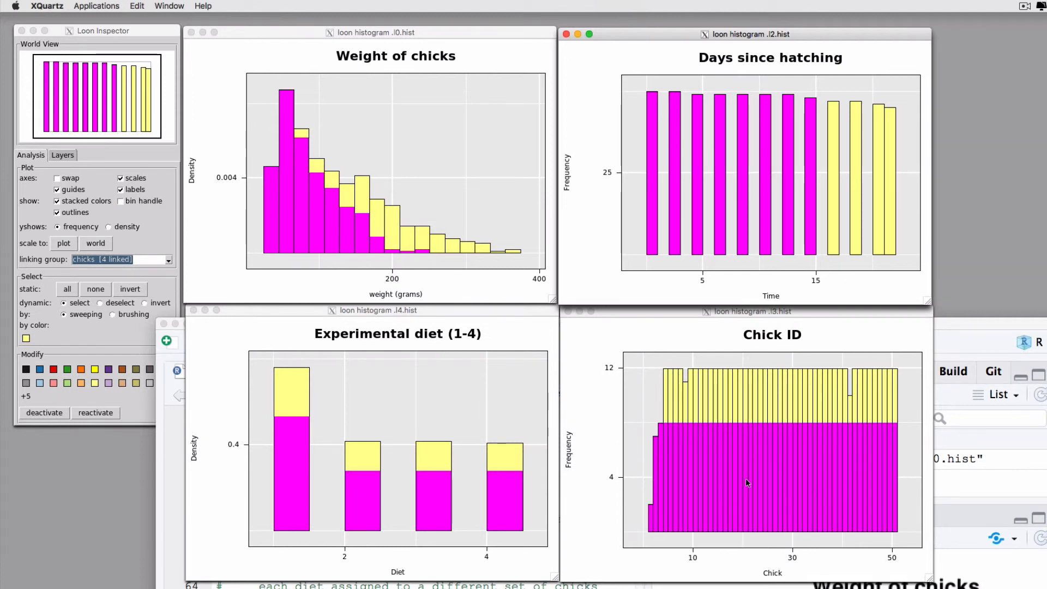
{"action": "left_click", "coordinate": [101, 330]}
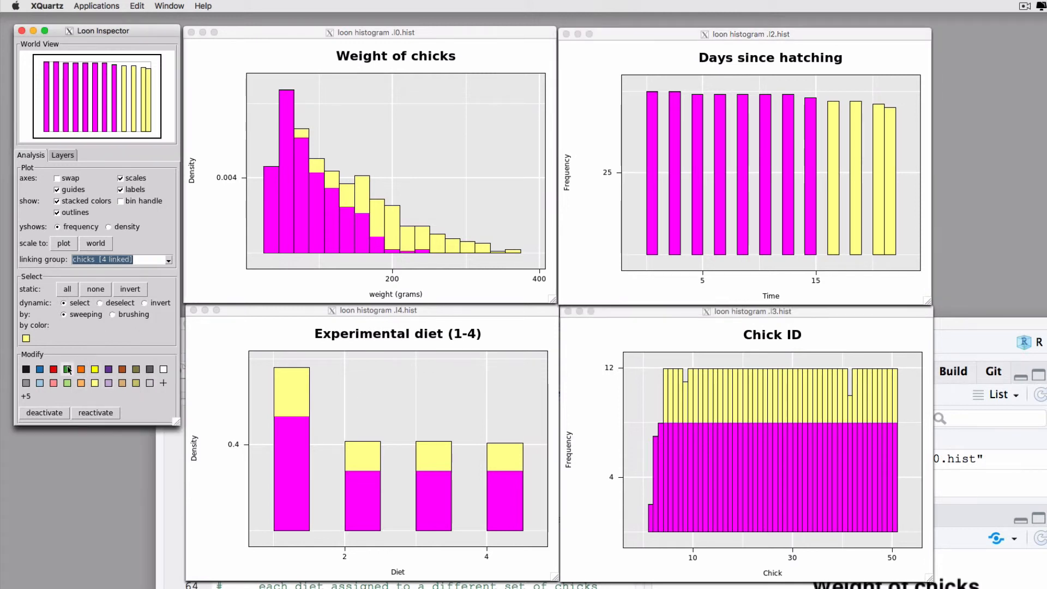
{"action": "left_click", "coordinate": [44, 413]}
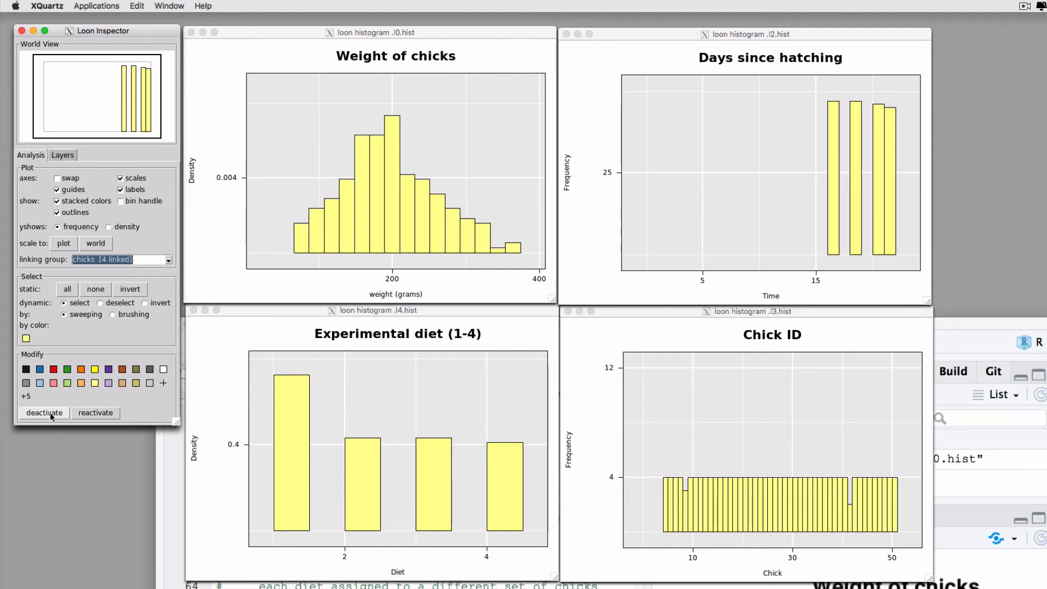
Step: Review the four linked histograms, and sweep-select the seven heaviest bars of the Weight of chicks histogram
{"action": "left_click", "coordinate": [710, 187]}
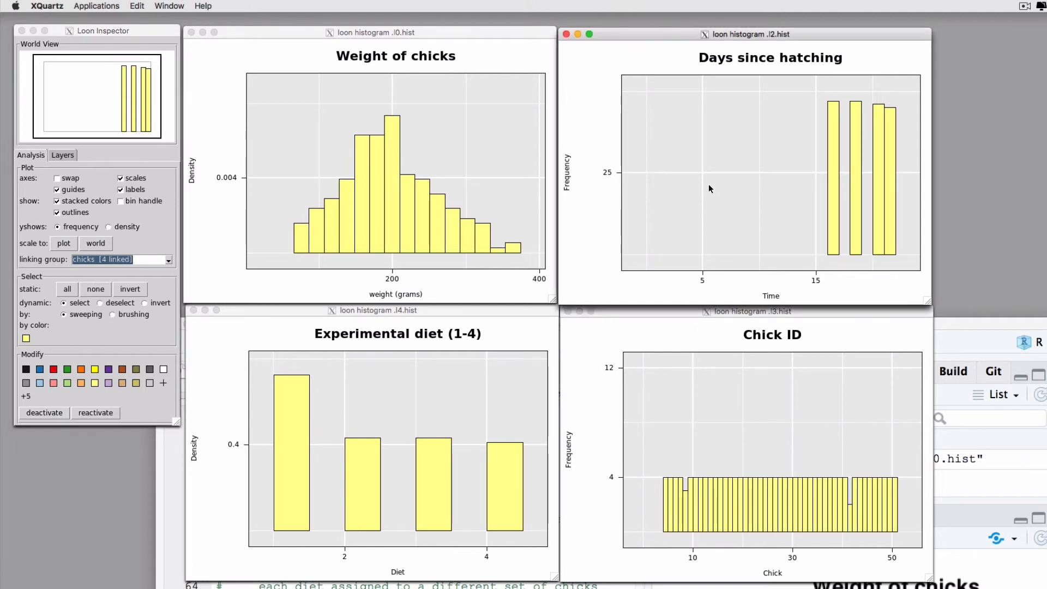
{"action": "left_click", "coordinate": [584, 363]}
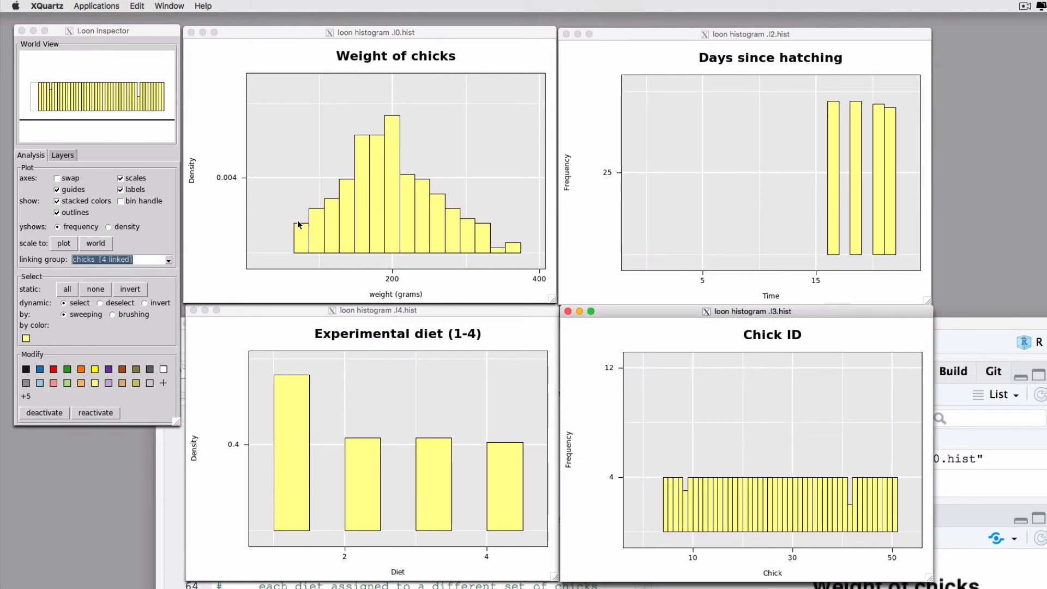
{"action": "left_click", "coordinate": [217, 229]}
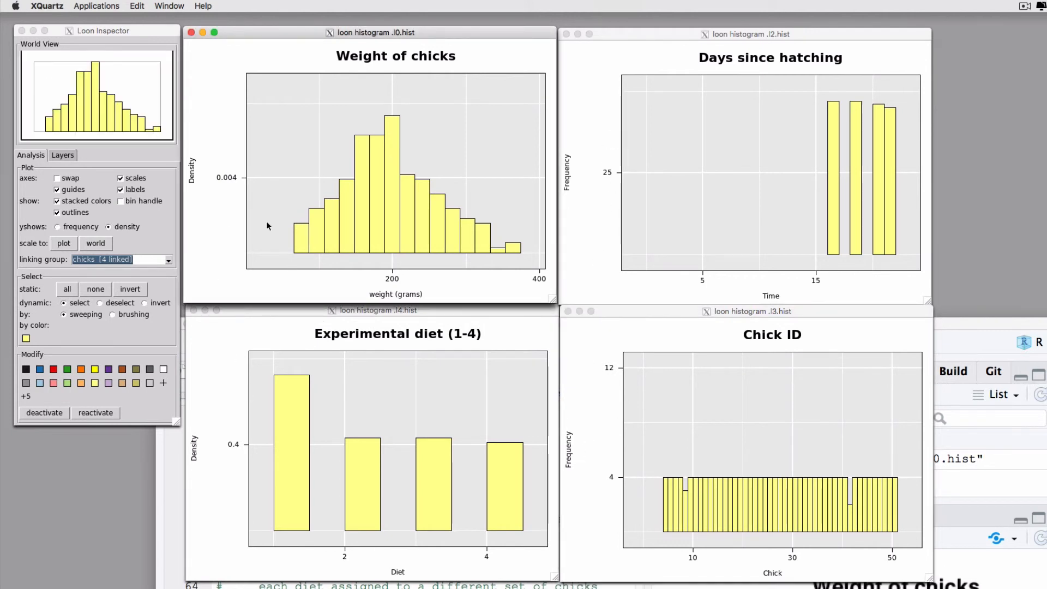
{"action": "left_click", "coordinate": [214, 361]}
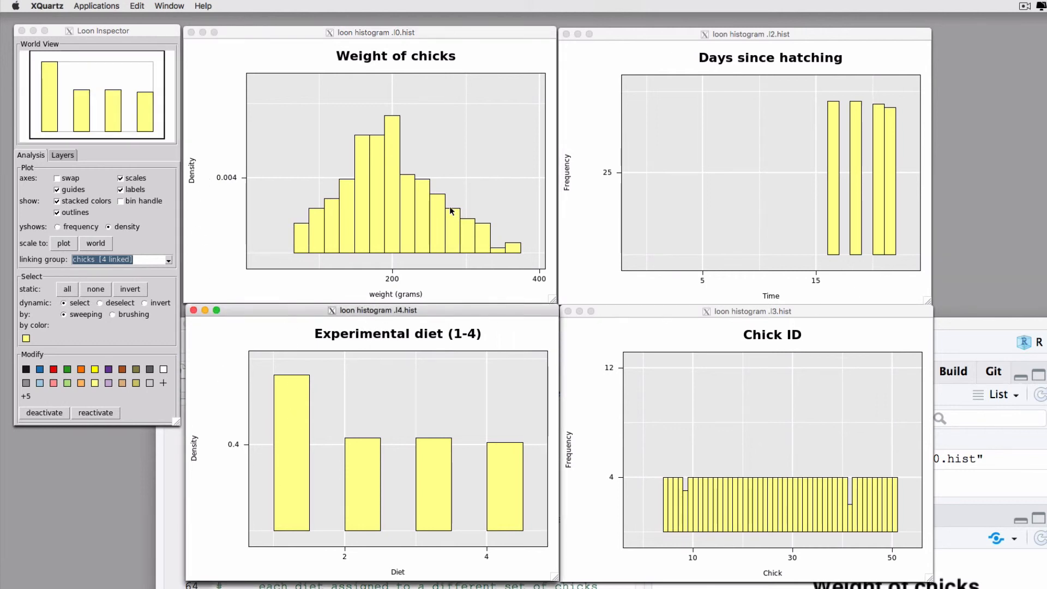
{"action": "left_click", "coordinate": [439, 143]}
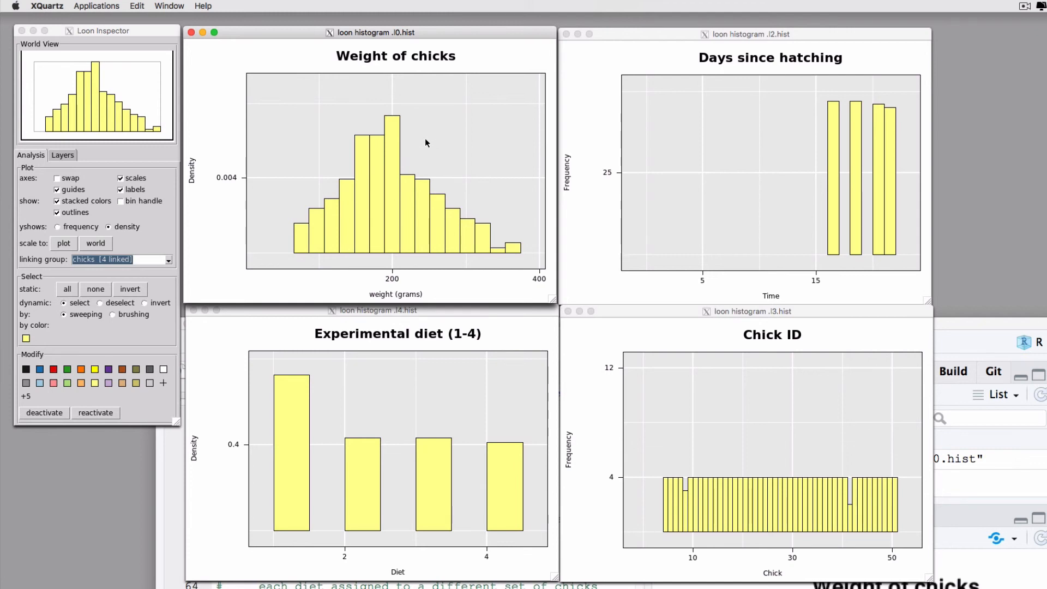
{"action": "left_click_drag", "start_coordinate": [426, 142], "coordinate": [526, 266]}
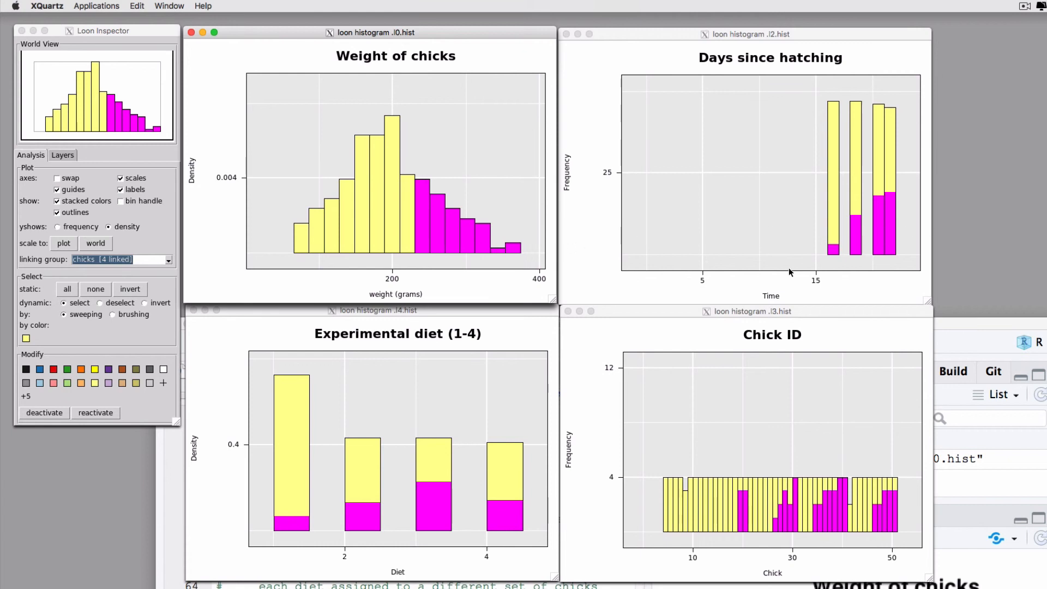